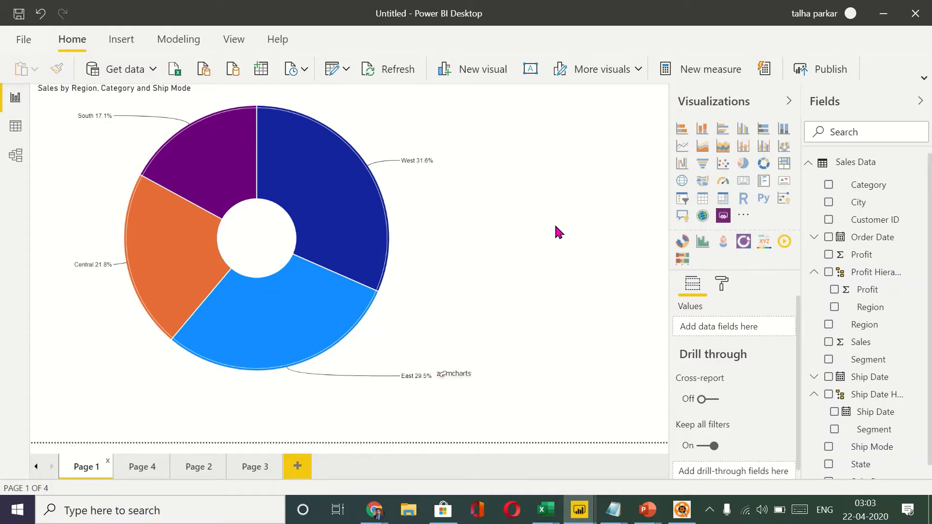
Step: In a new maximized Chrome window, search 'power bi service' and open the Power BI sign-in page
right_click(374, 510)
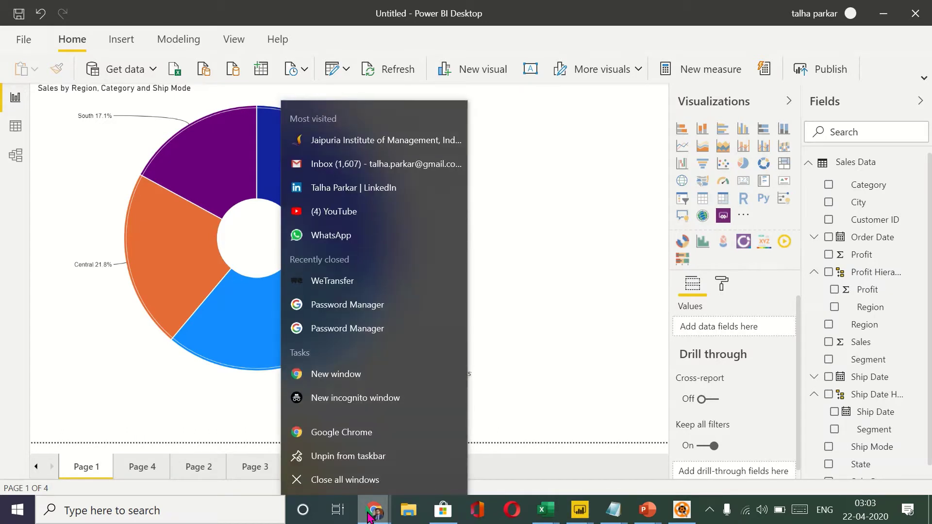
left_click(387, 374)
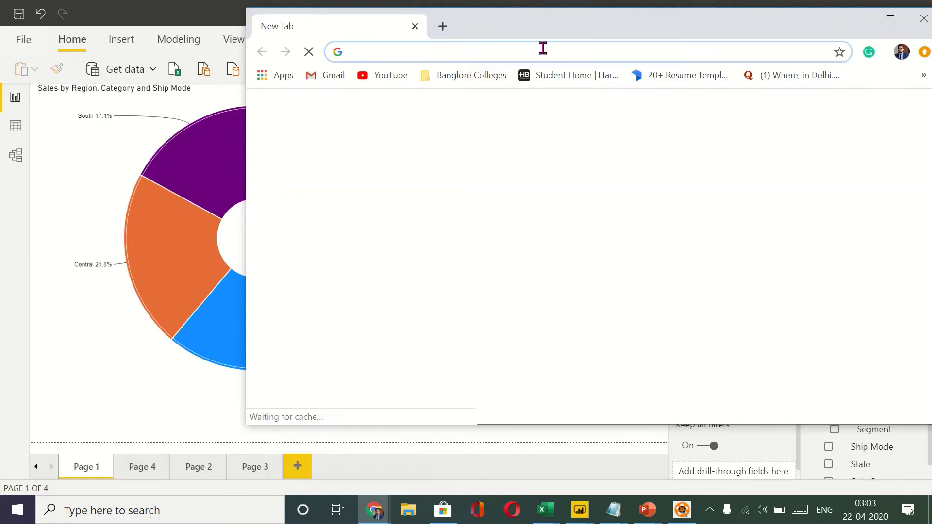
type("power")
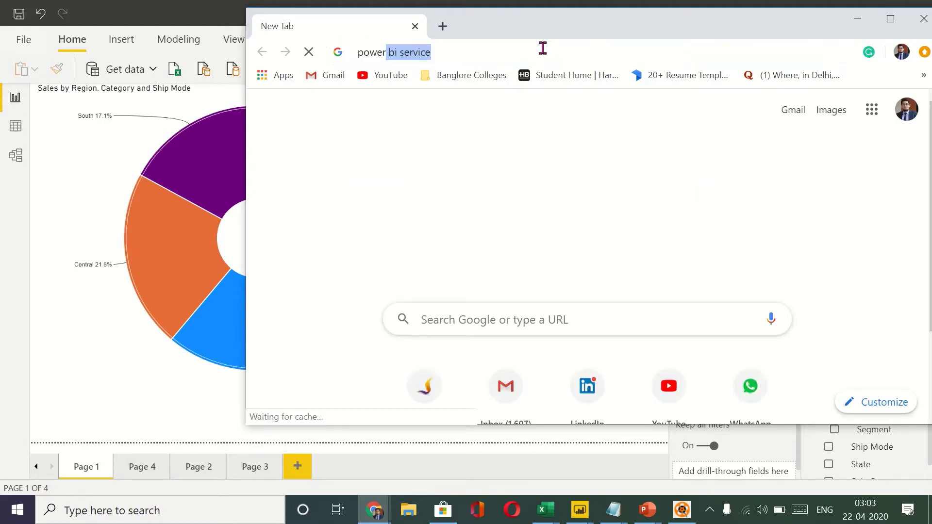
key("Return")
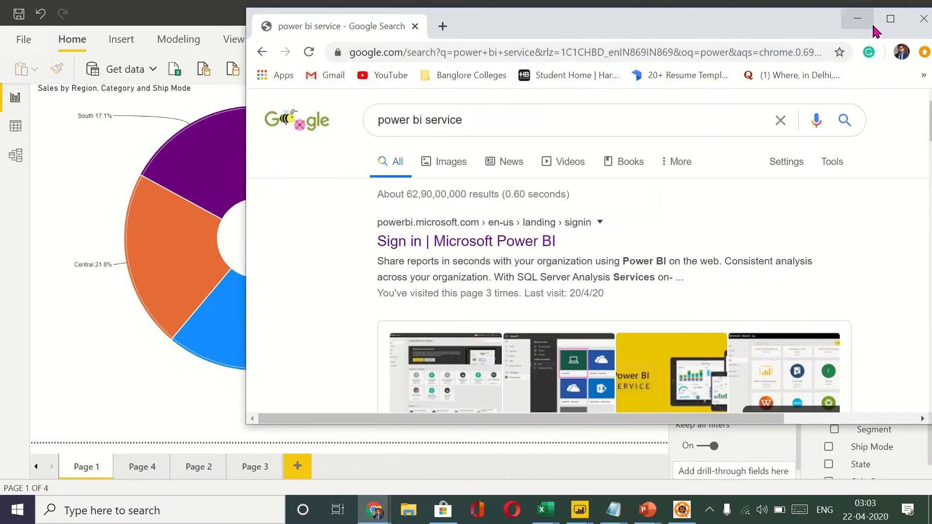
left_click(557, 236)
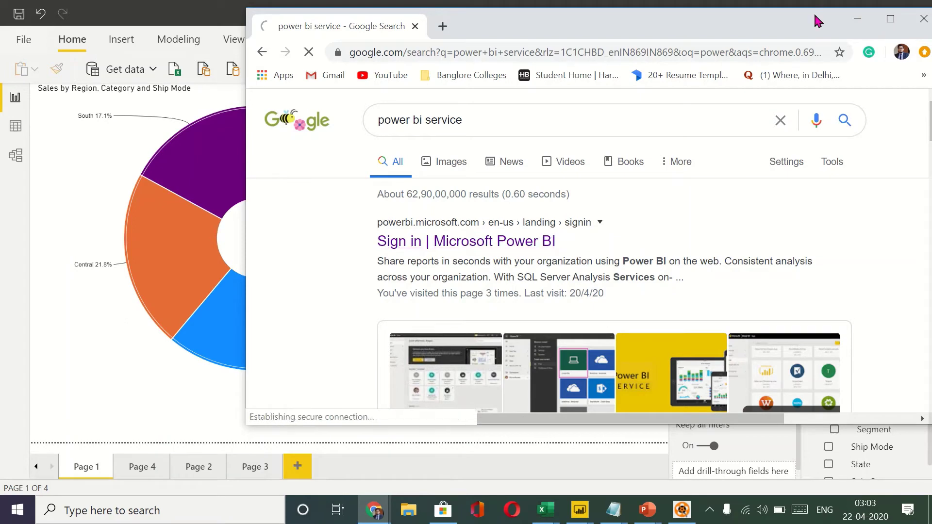
left_click(888, 20)
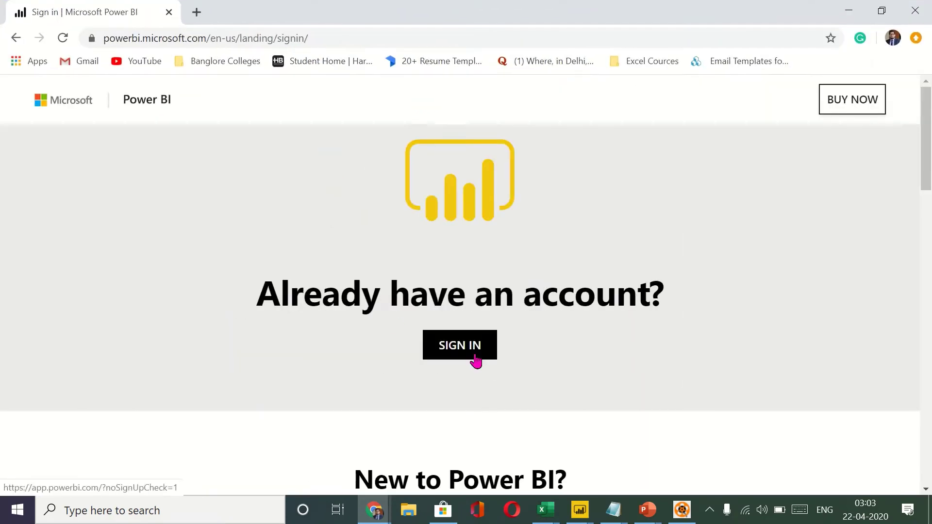
Step: Sign in to Power BI service, dismiss the welcome banner, and return to Power BI Desktop
left_click(475, 361)
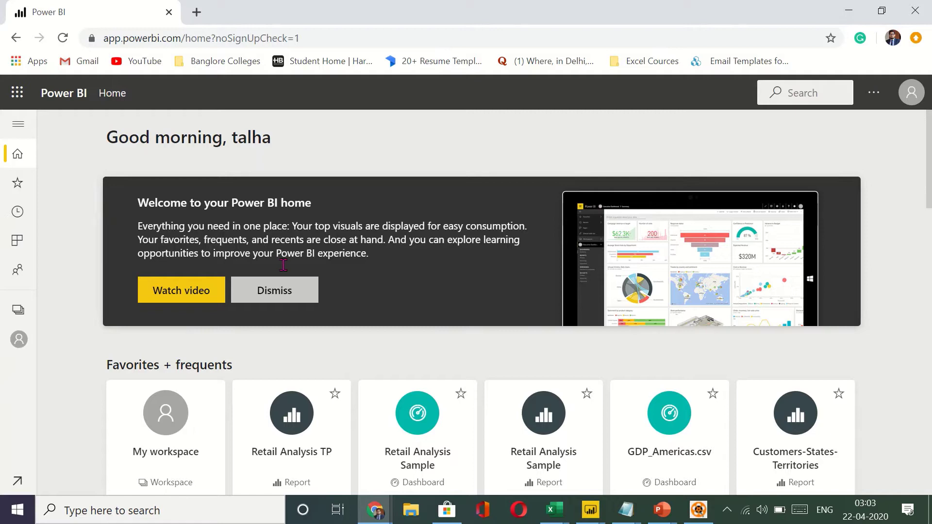
left_click(253, 293)
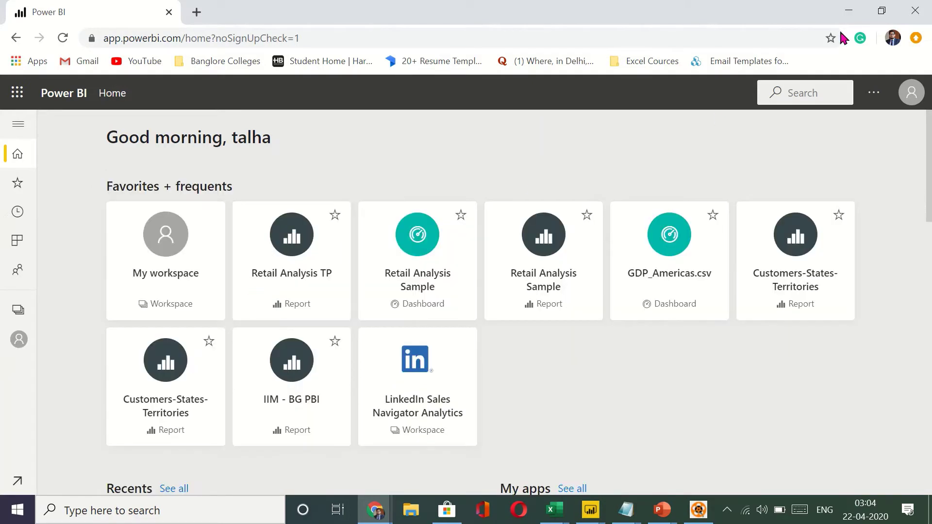
left_click(849, 11)
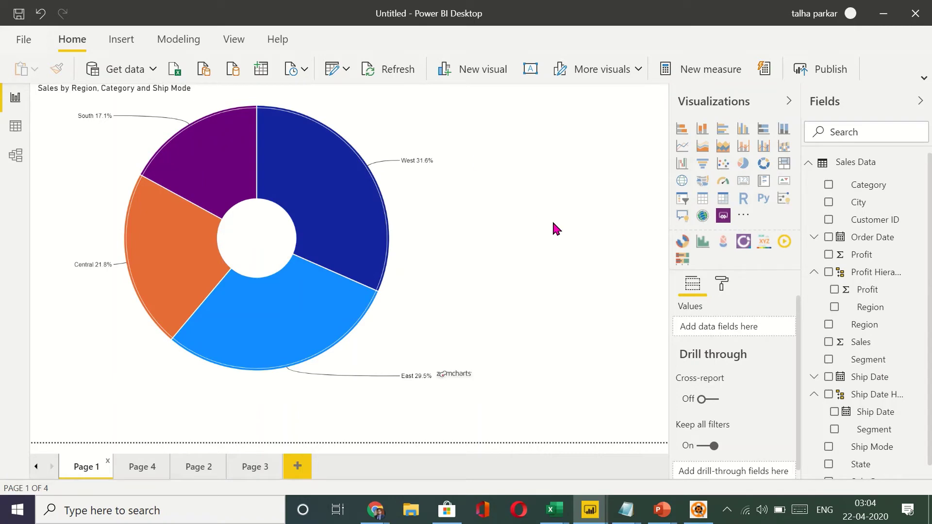
Step: Export the four-page report from the File menu to PDF, opening Untitled.pdf
left_click(17, 42)
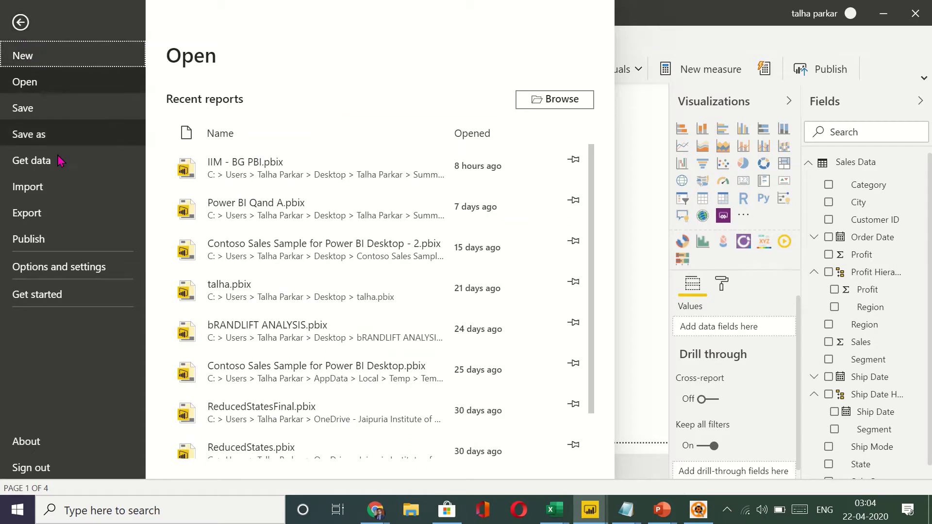
left_click(52, 211)
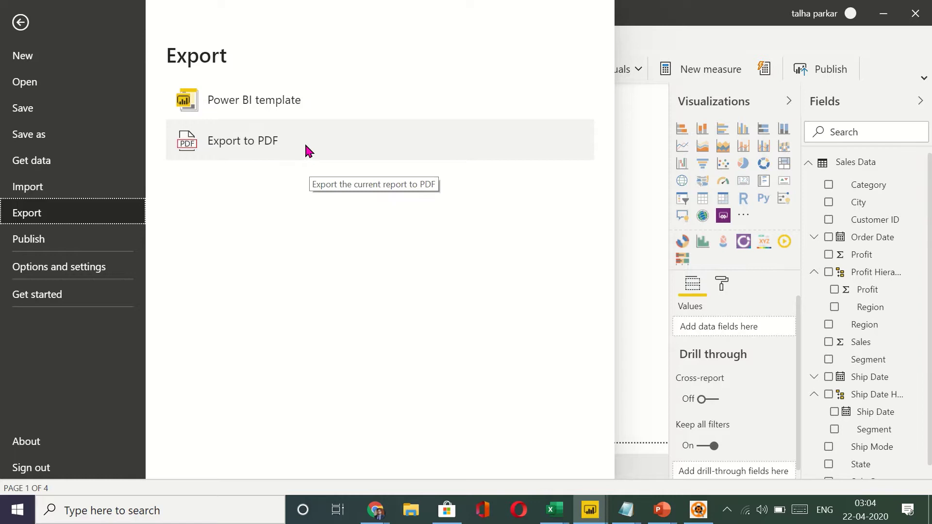
left_click(392, 154)
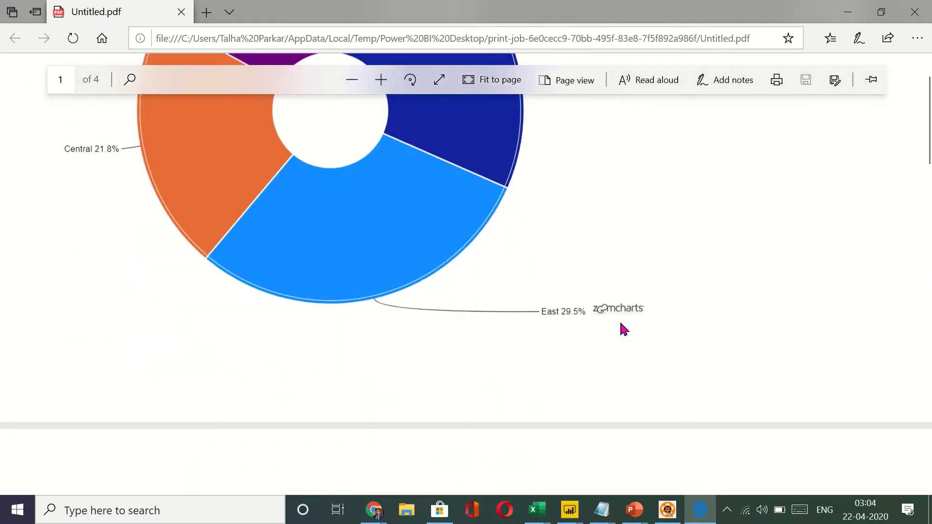
scroll(623, 330, "down", 3)
scroll(624, 330, "down", 10)
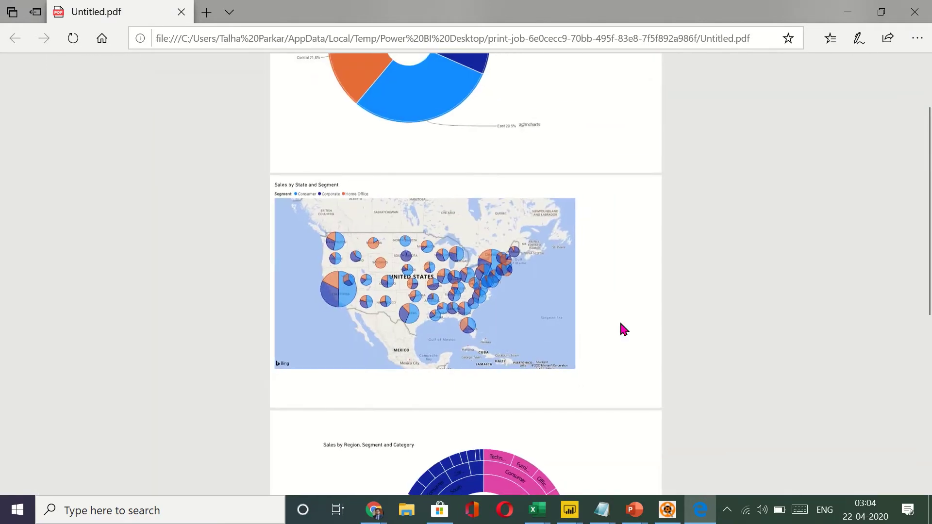
scroll(621, 324, "down", 3)
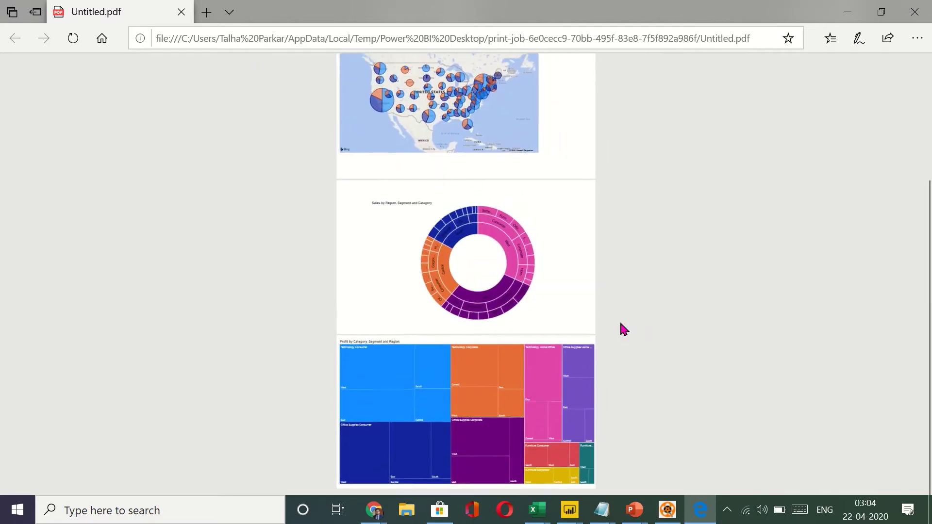
scroll(621, 324, "up", 10)
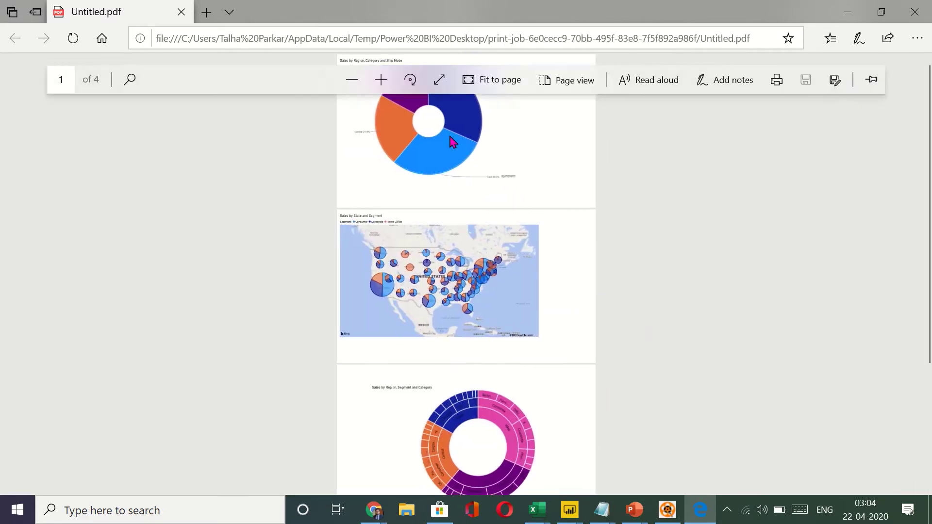
scroll(450, 139, "up", 3)
scroll(451, 140, "down", 3)
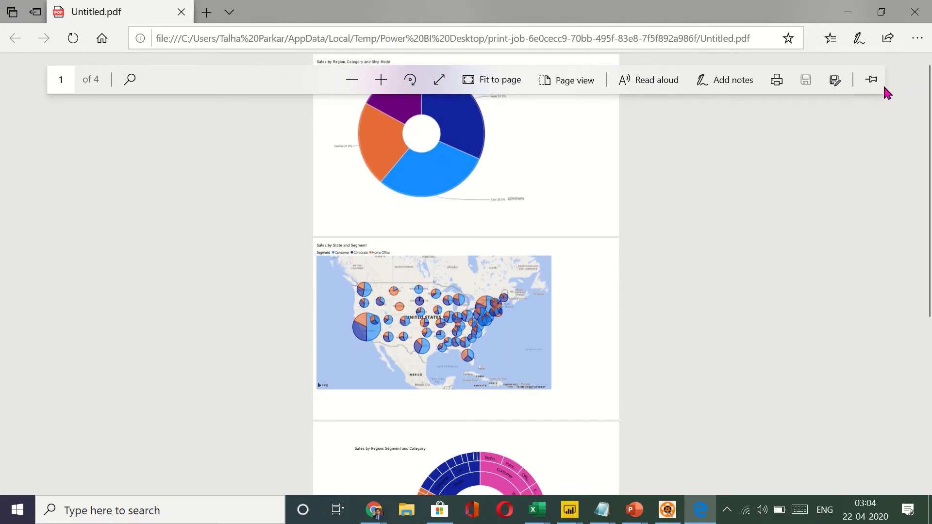
Step: Start Publish and save the report as 'Sample superstore Analysis' when prompted
left_click(847, 12)
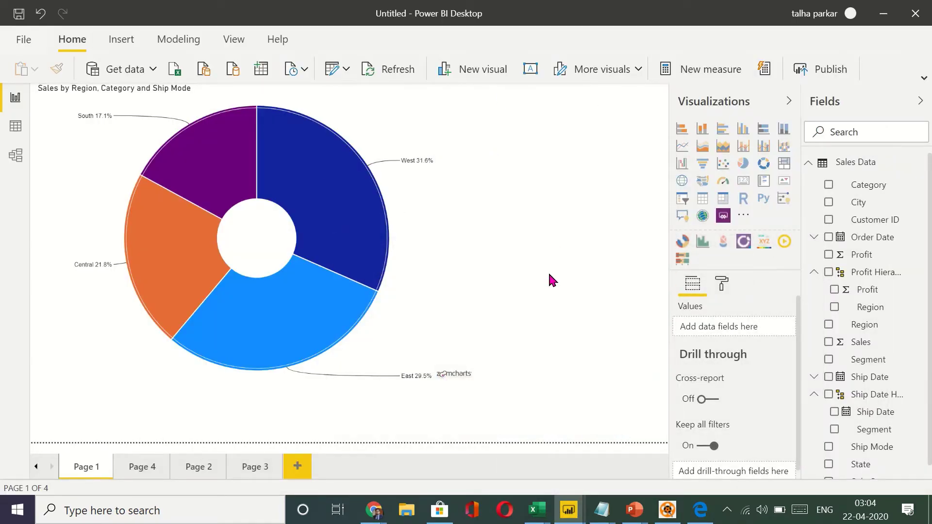
left_click(812, 75)
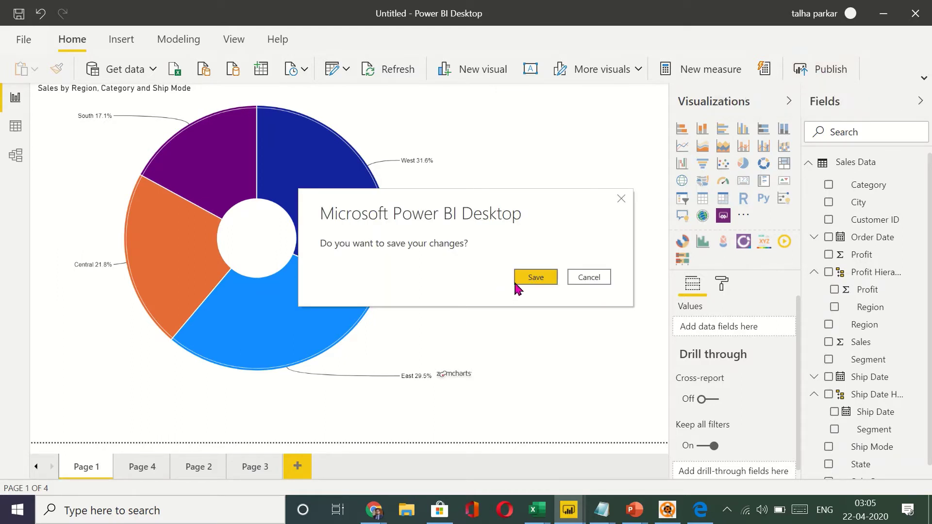
left_click(524, 280)
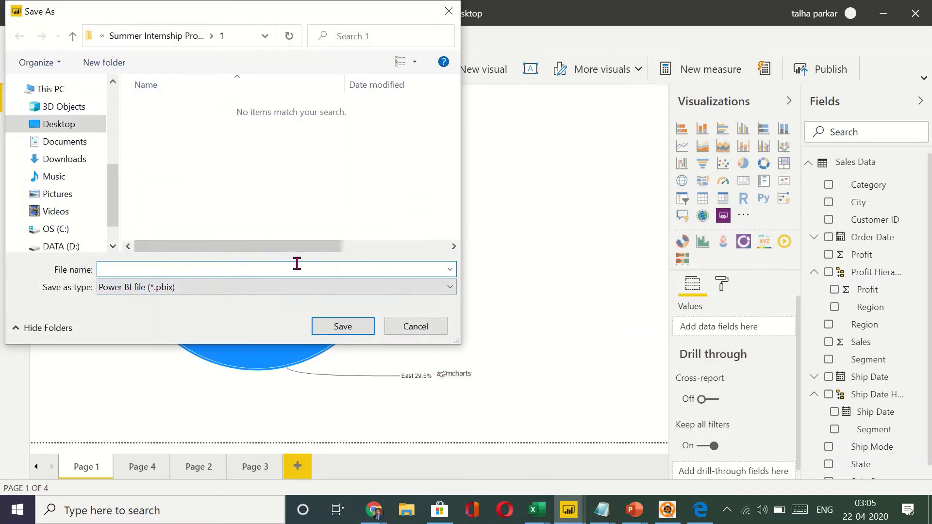
type("SAm")
key("BackSpace")
key("BackSpace")
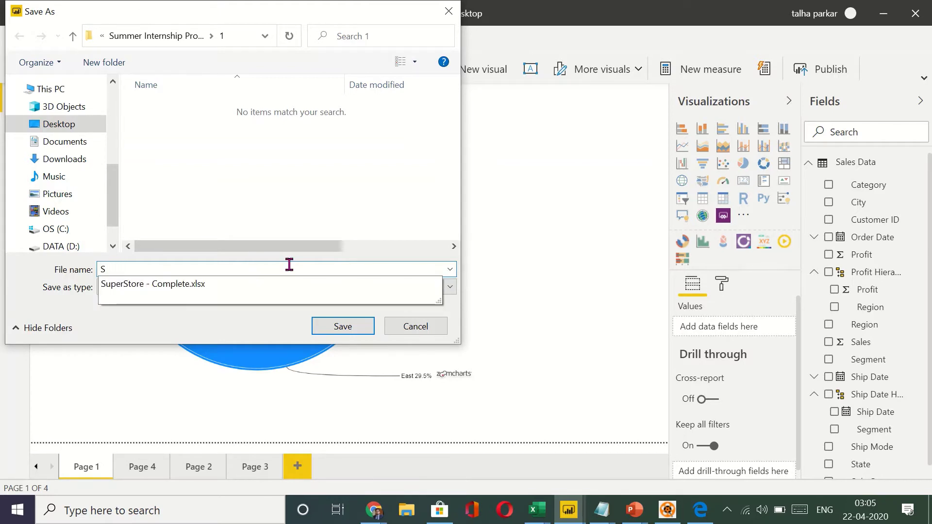
type("ample superstore Anal")
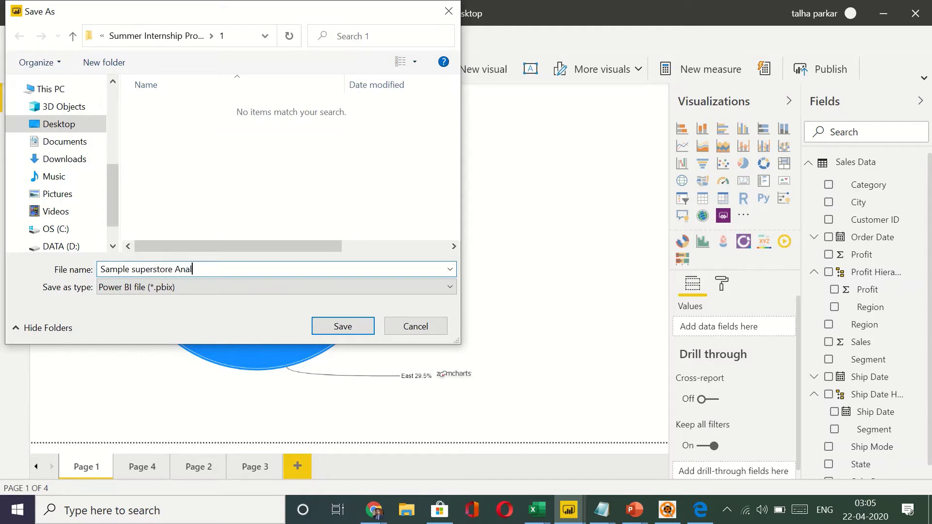
type("ysis")
key("Return")
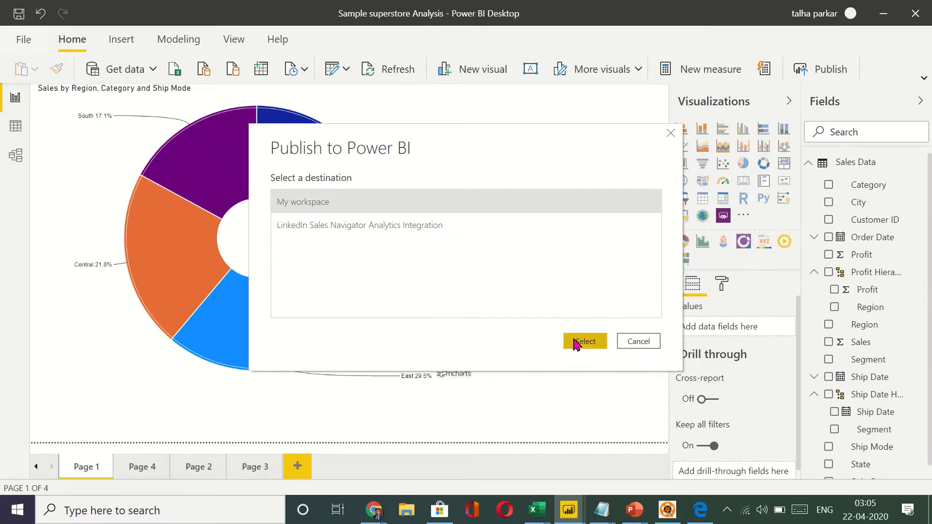
Step: Publish the report to My workspace and dismiss the success confirmation
left_click(383, 210)
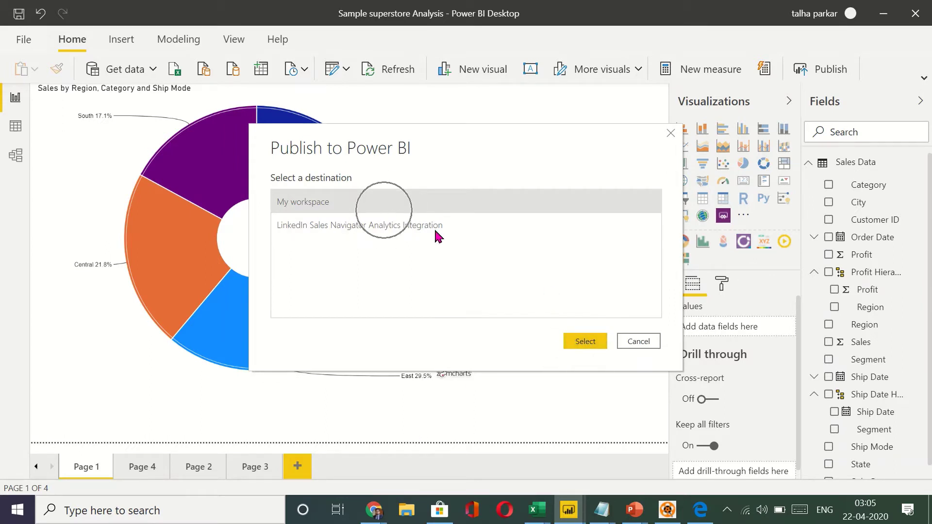
left_click(582, 342)
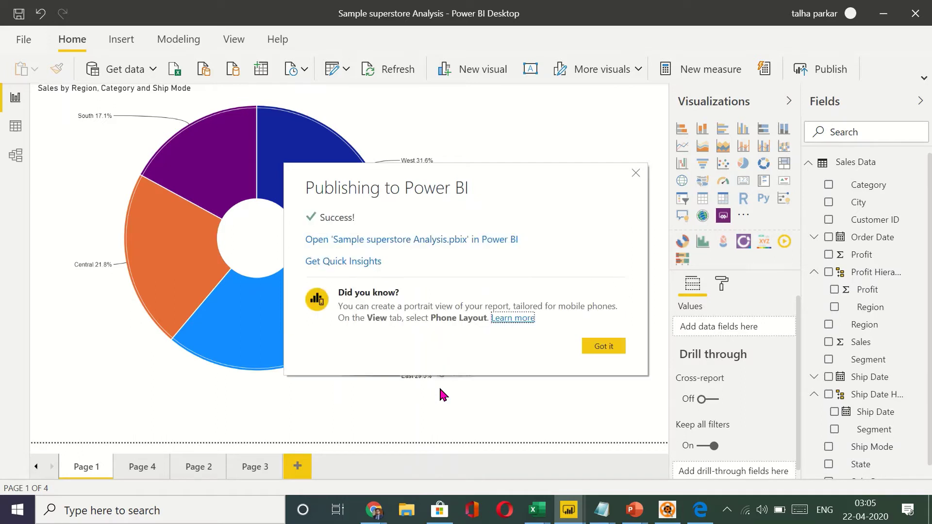
left_click(605, 346)
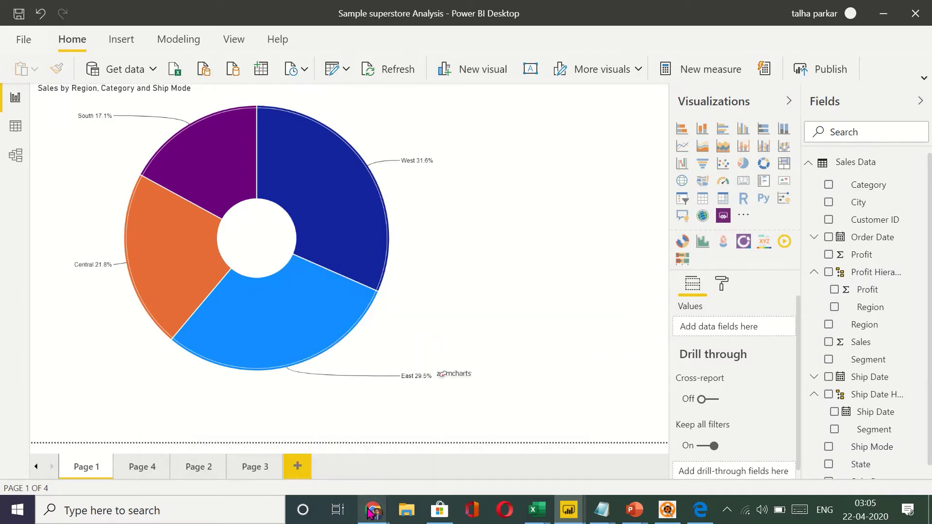
Step: In Chrome, open the Sample superstore Analysis dataset from My workspace
mouse_move(372, 514)
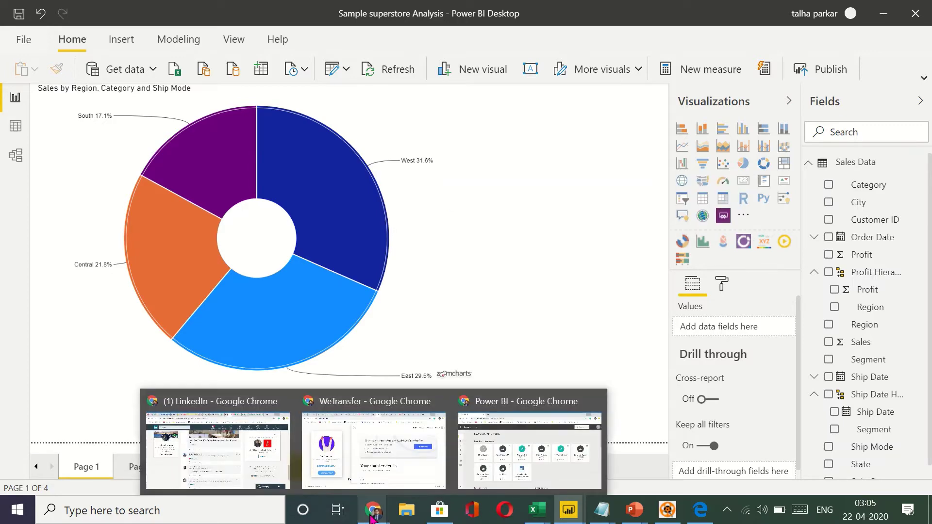
left_click(480, 469)
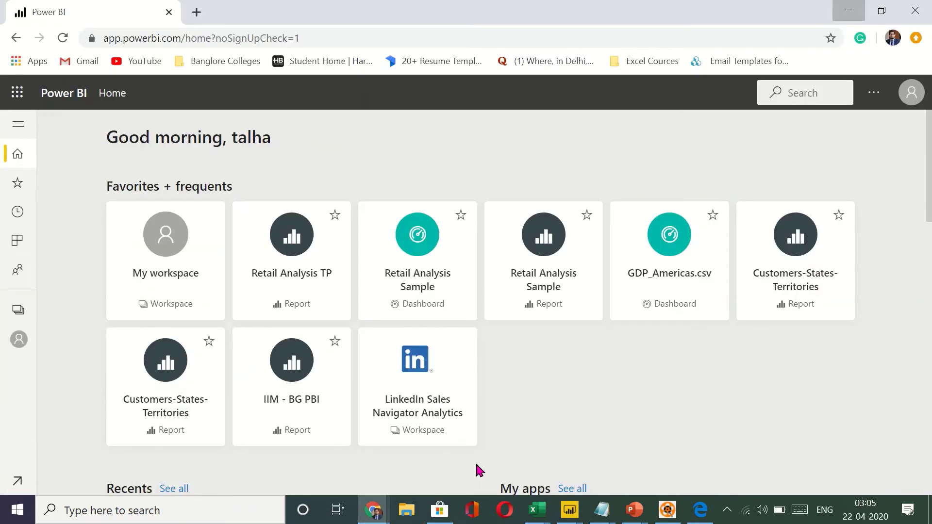
left_click(15, 312)
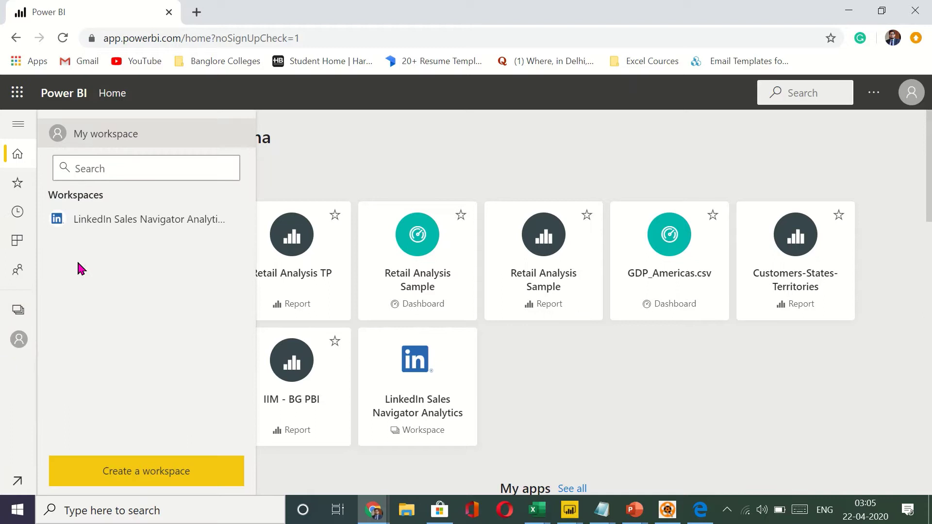
left_click(106, 141)
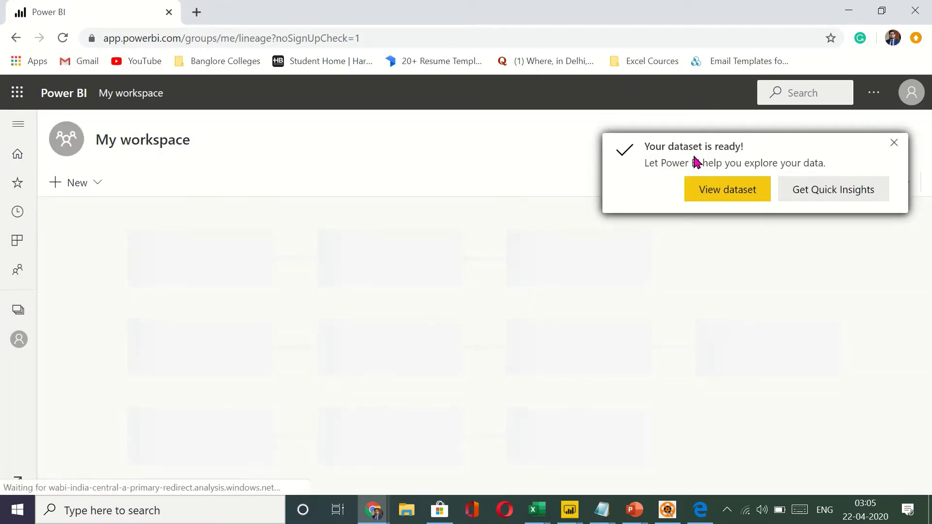
left_click(710, 193)
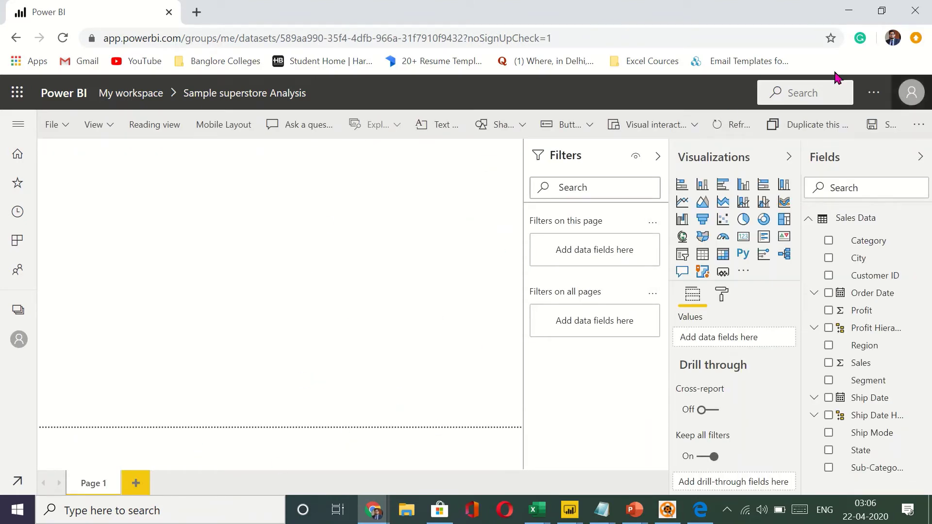
Step: Return to the My workspace lineage view and show the Sample superstore Analysis report details
left_click(661, 129)
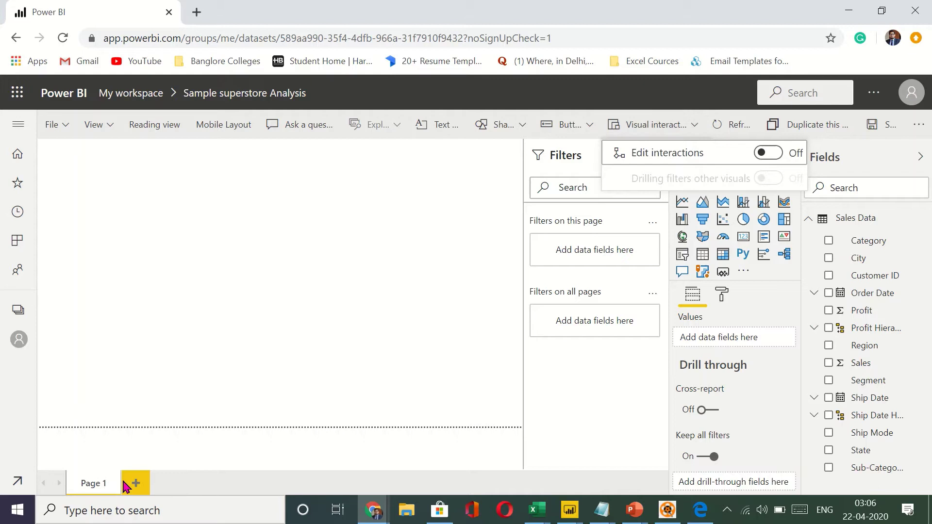
left_click(926, 130)
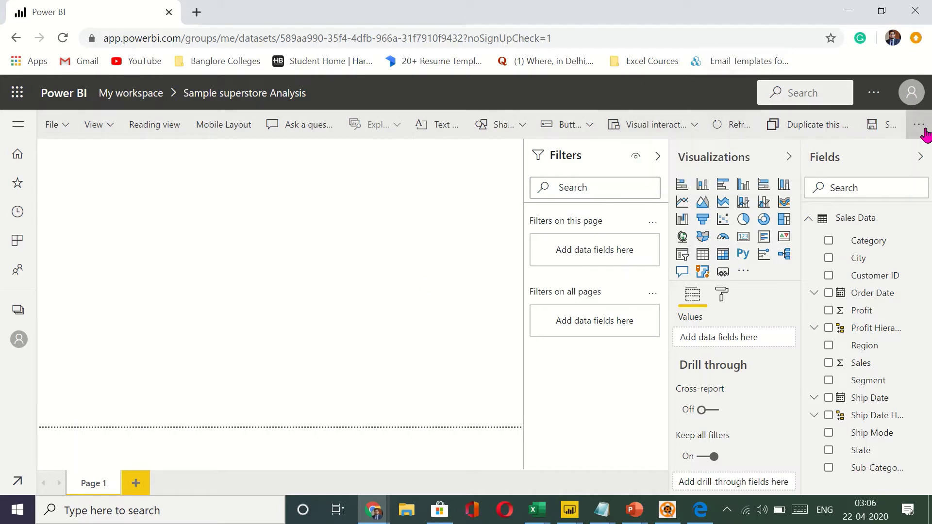
left_click(131, 96)
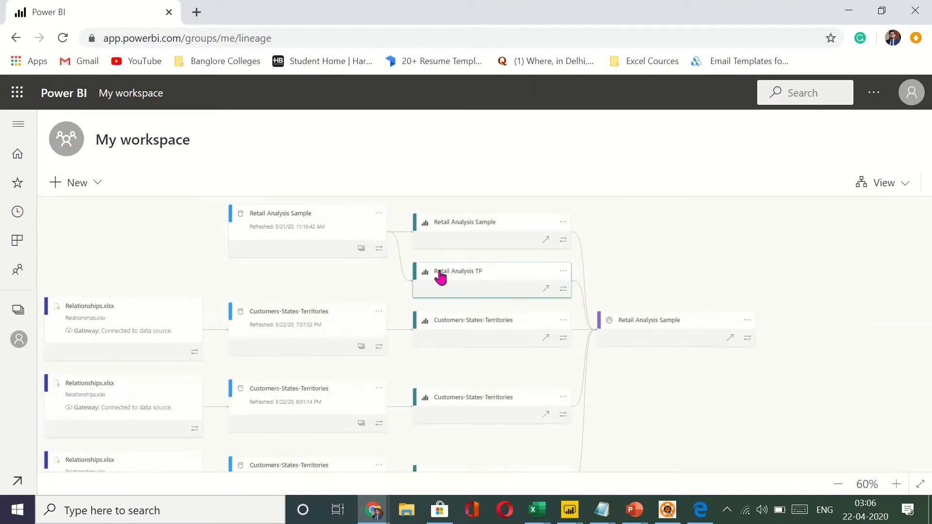
scroll(631, 324, "down", 2)
scroll(631, 324, "down", 10)
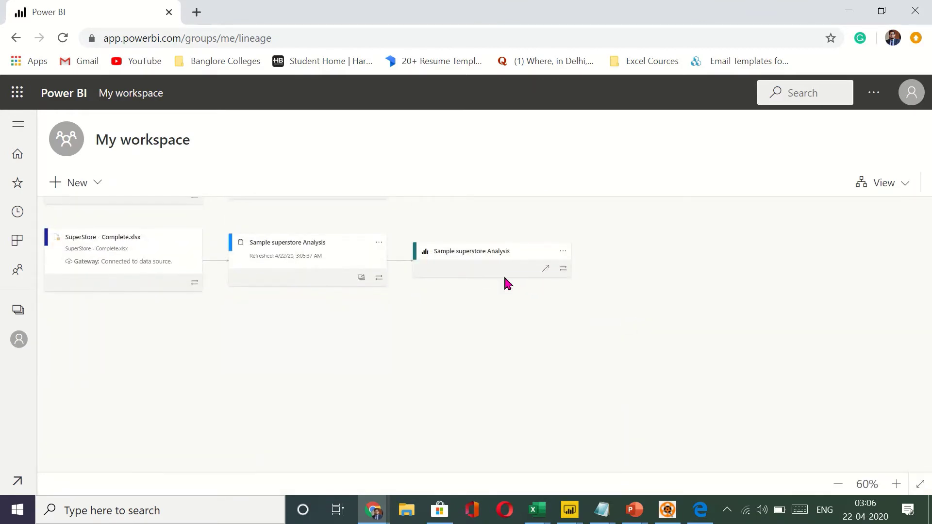
left_click(473, 256)
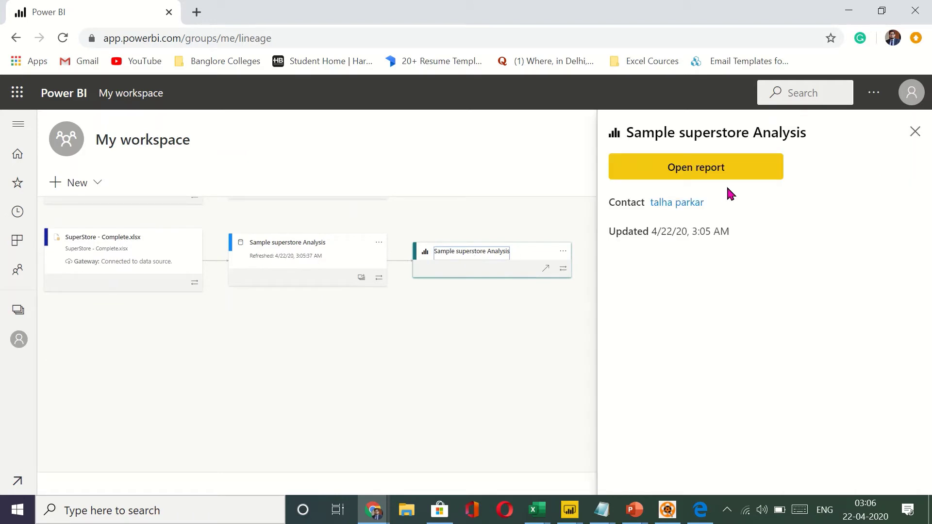
Step: Open the Sample superstore Analysis report and cycle through Pages 1–4 twice, ending on Page 1
left_click(727, 168)
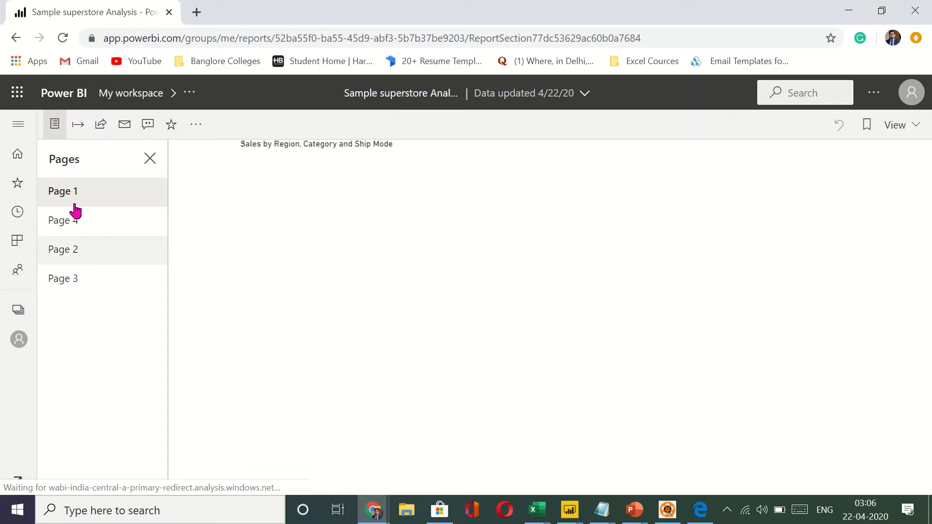
left_click(94, 245)
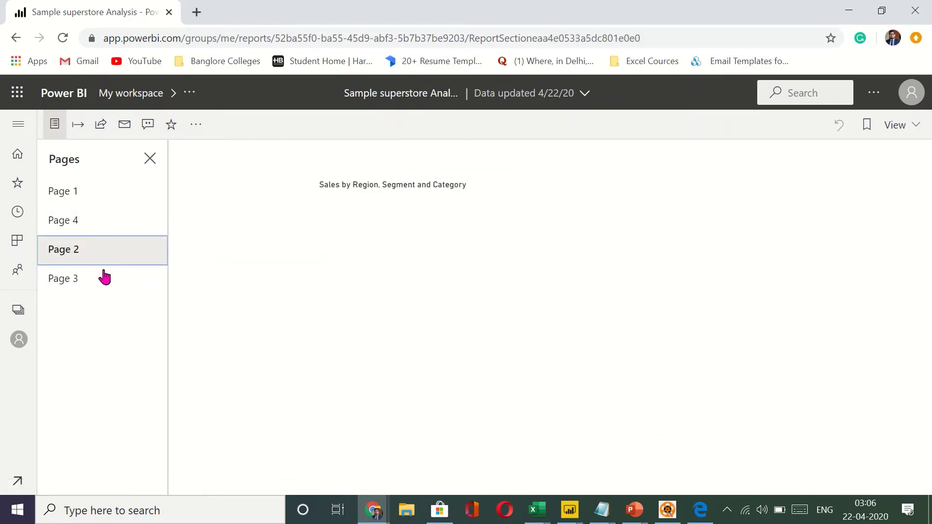
left_click(104, 276)
left_click(87, 223)
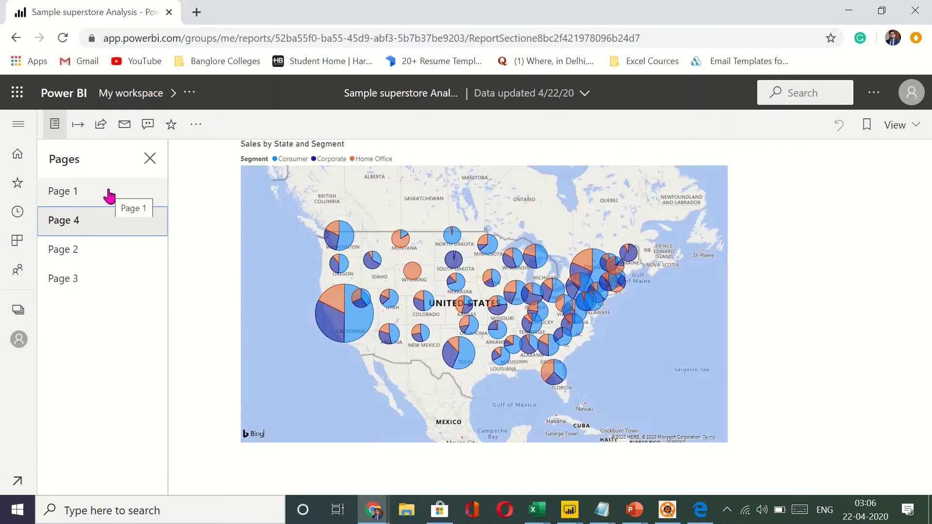
left_click(109, 193)
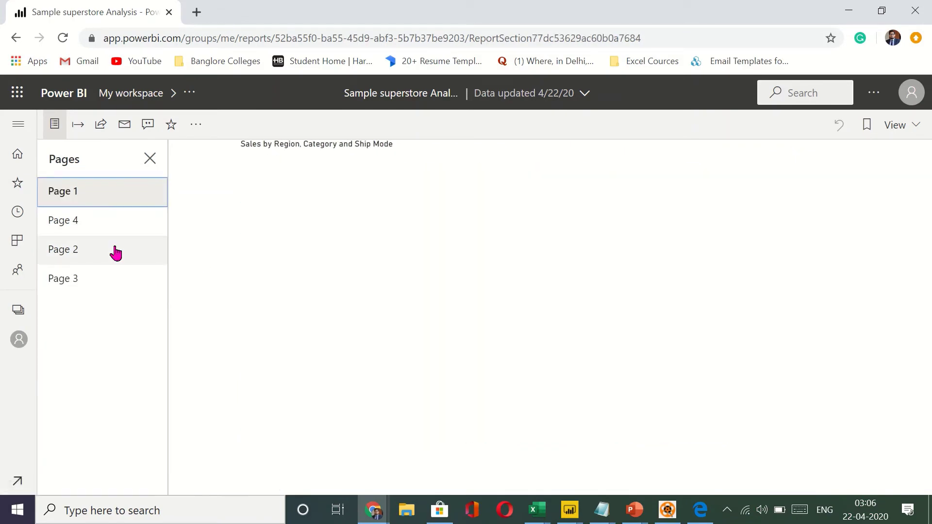
left_click(115, 250)
left_click(116, 291)
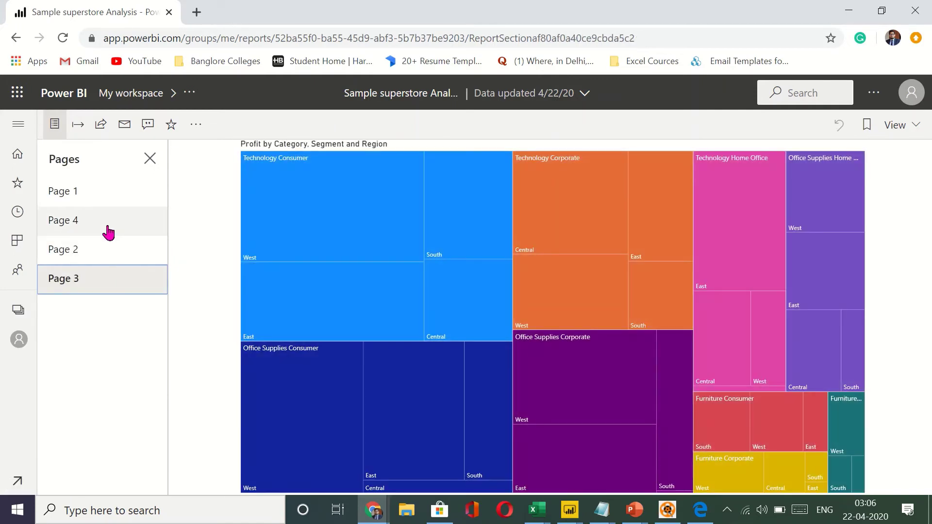
left_click(107, 219)
left_click(105, 197)
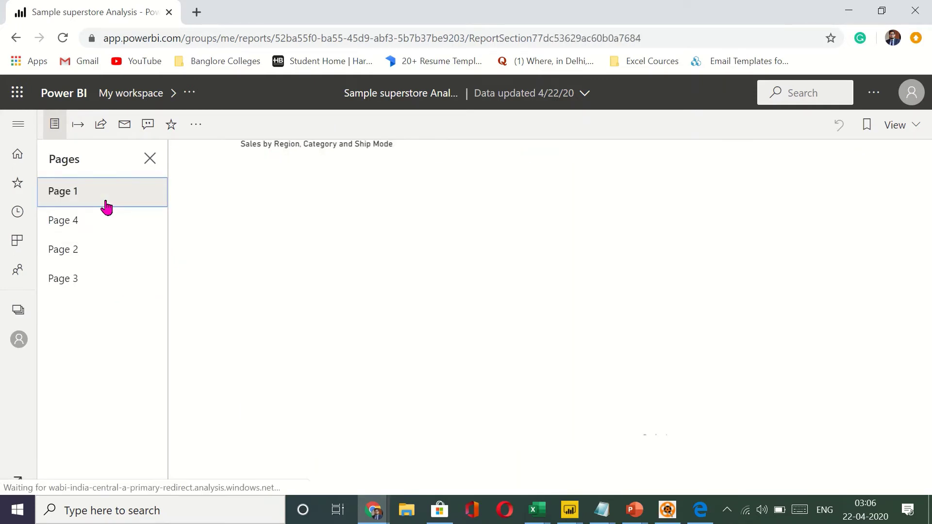
left_click(80, 136)
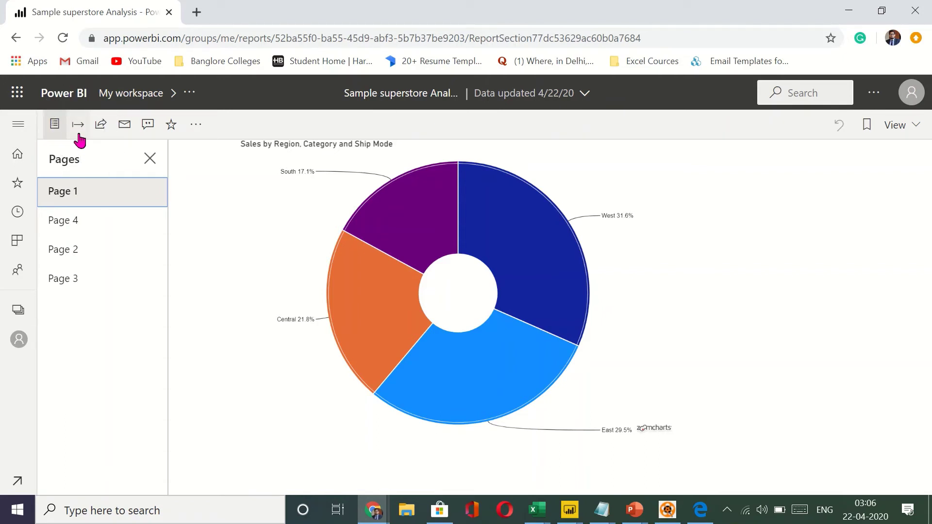
Step: Export the report to PowerPoint with Current Values
left_click(78, 134)
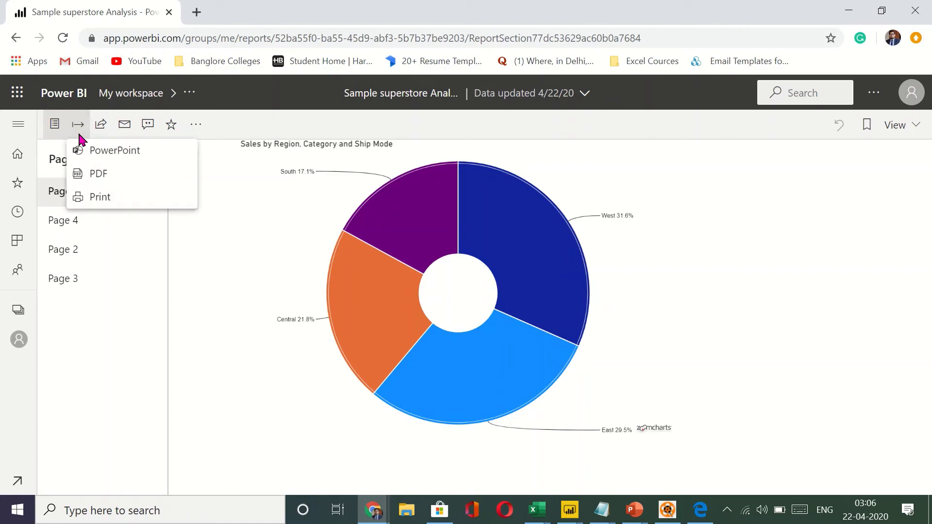
left_click(162, 158)
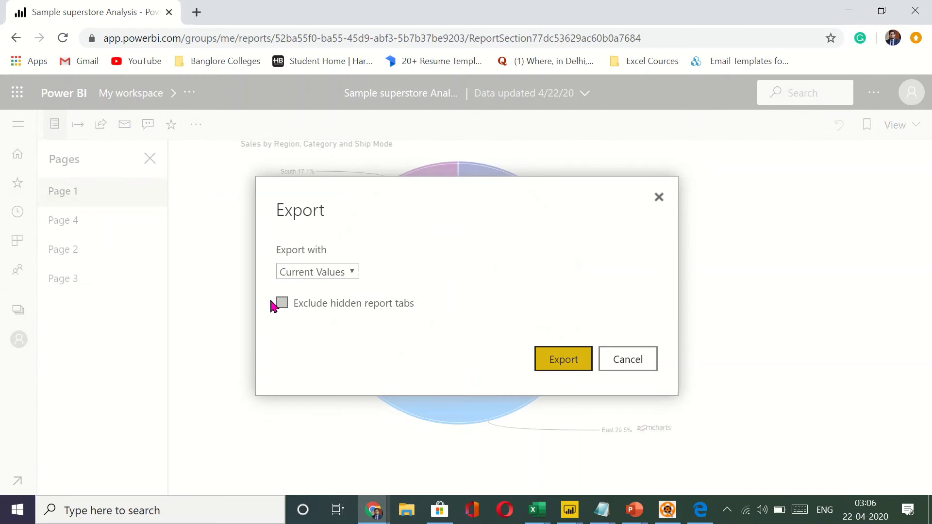
left_click(334, 275)
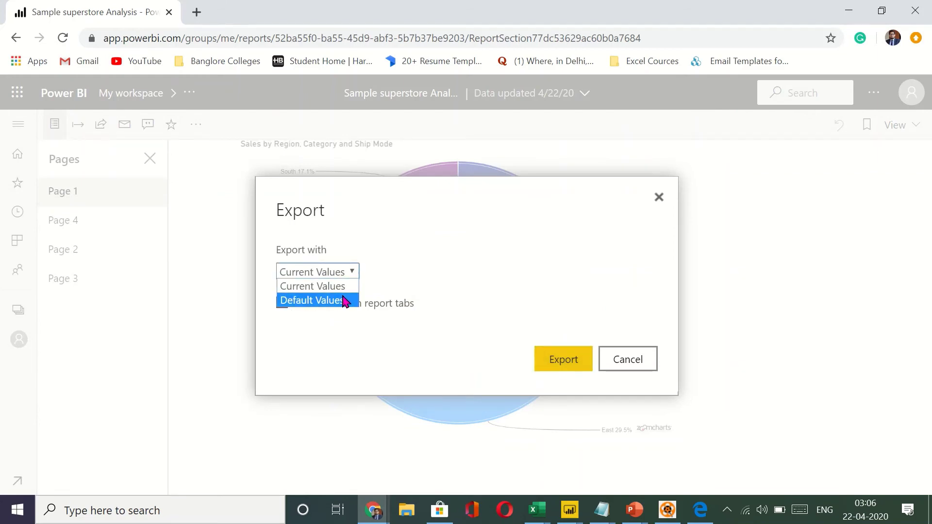
left_click(341, 287)
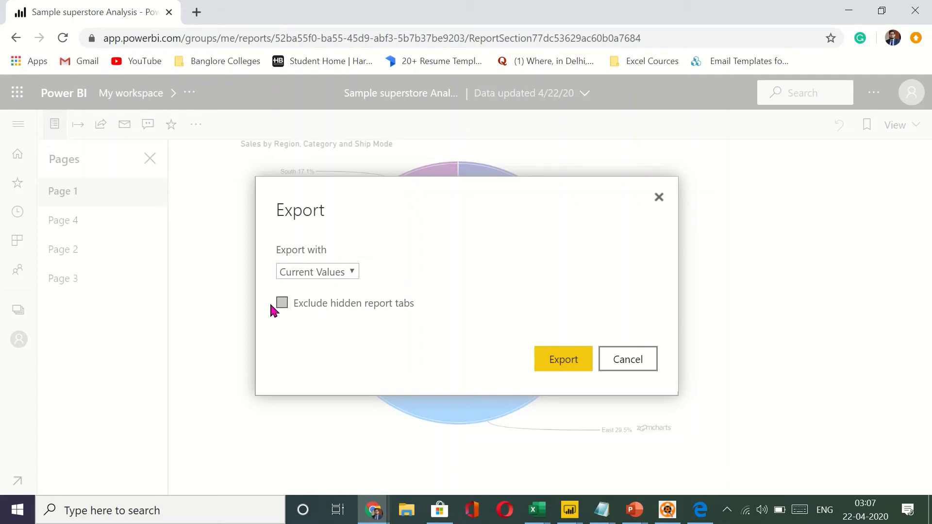
left_click(559, 362)
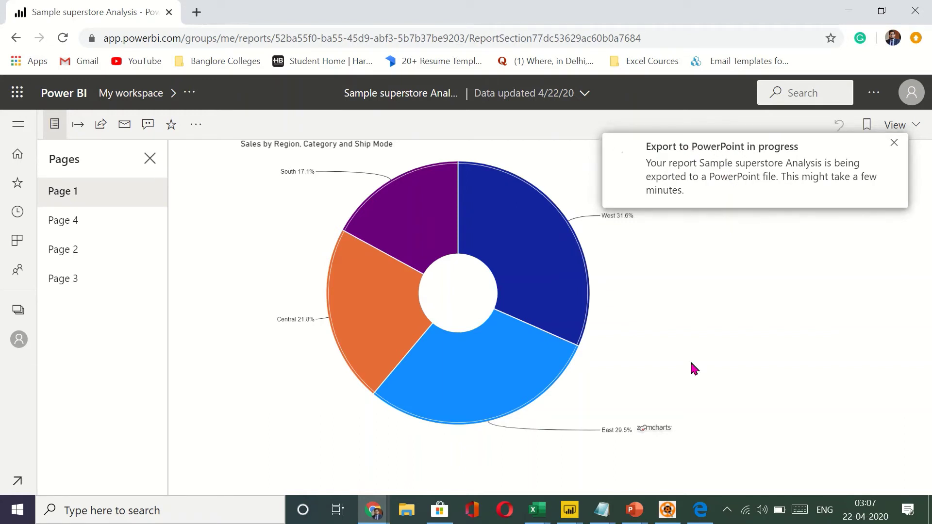
Step: Browse My workspace contents, then download the finished PowerPoint export to a Save As dialog
mouse_move(634, 508)
left_click(15, 127)
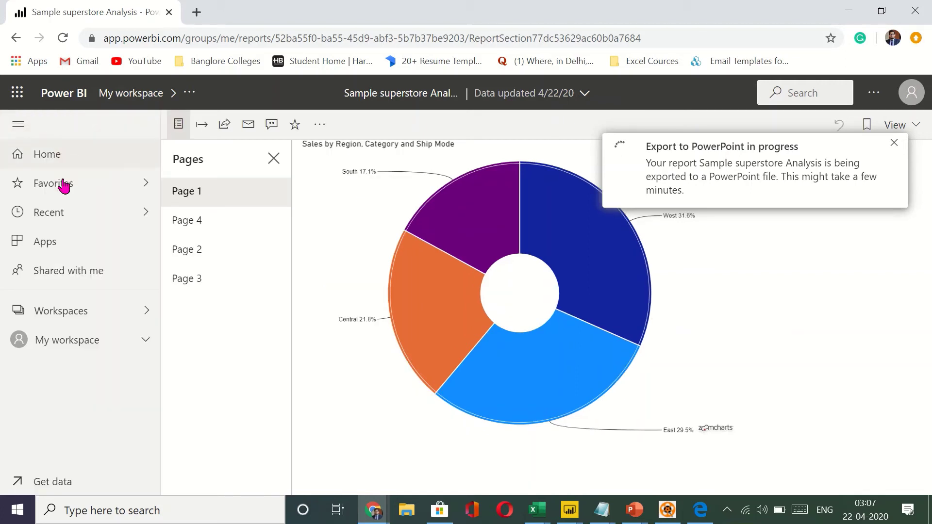
left_click(135, 340)
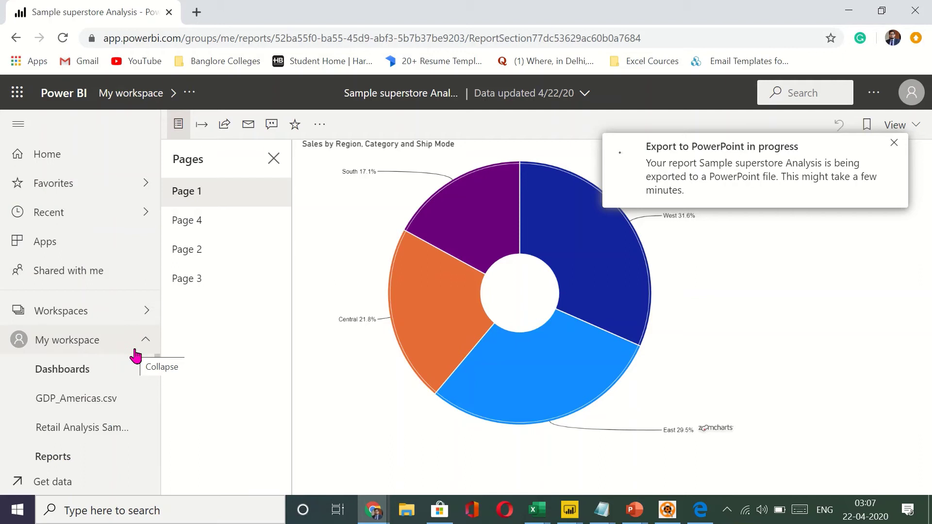
scroll(97, 428, "down", 10)
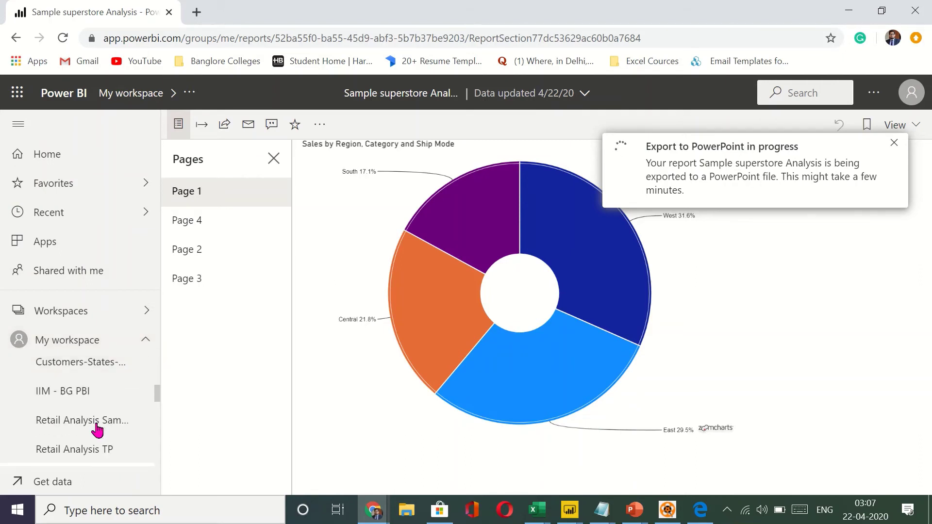
scroll(97, 430, "down", 6)
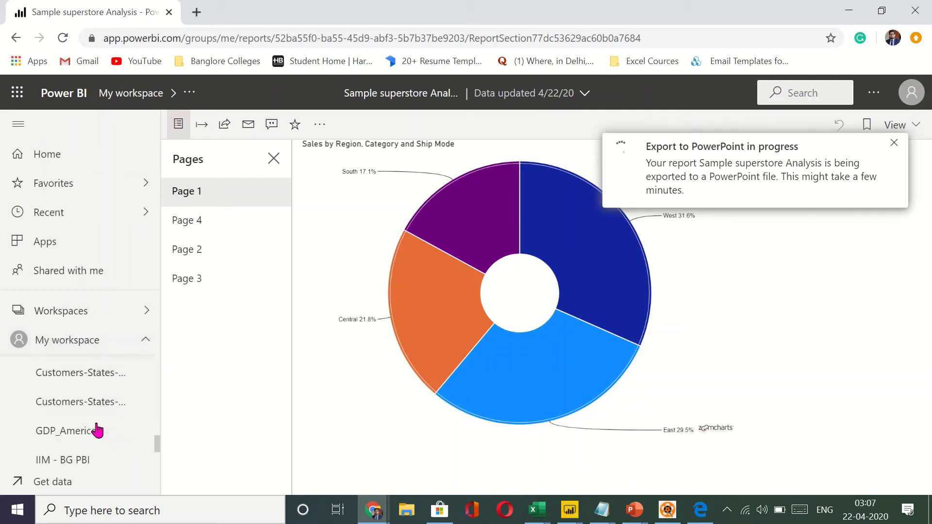
scroll(99, 430, "down", 2)
scroll(97, 429, "up", 10)
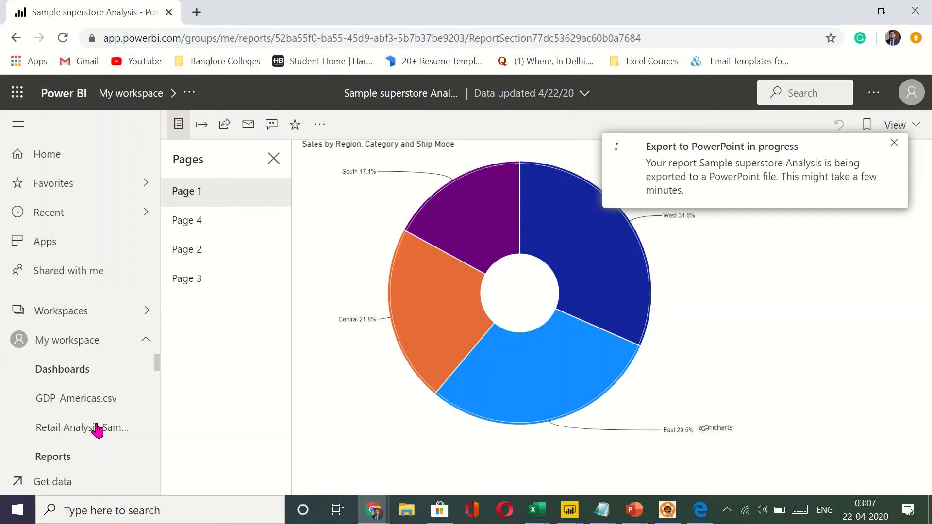
left_click(141, 339)
left_click(731, 150)
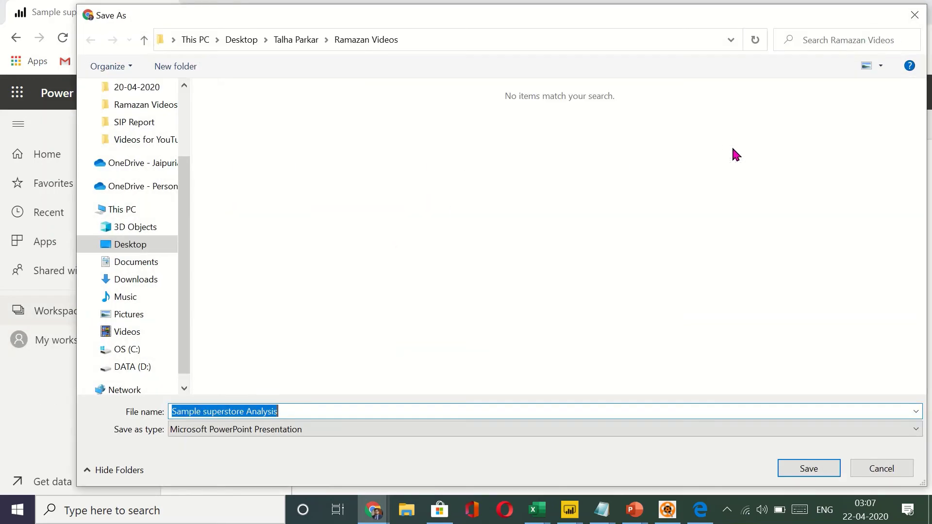
Step: Save the exported PowerPoint deck to the Desktop and dismiss the download scanning notice
left_click(251, 46)
left_click(800, 465)
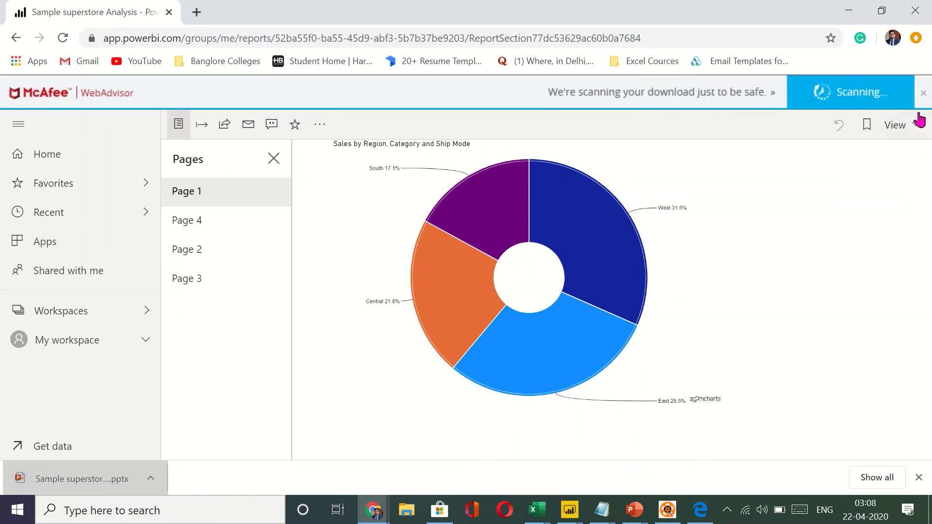
left_click(922, 98)
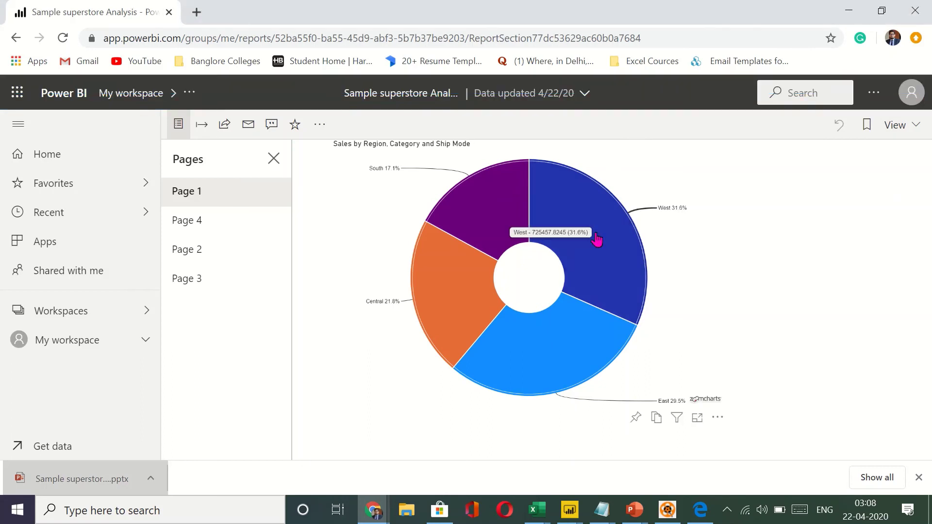
Step: Show the downloaded Sample superstore Analysis deck in its folder and open it in PowerPoint
left_click(153, 480)
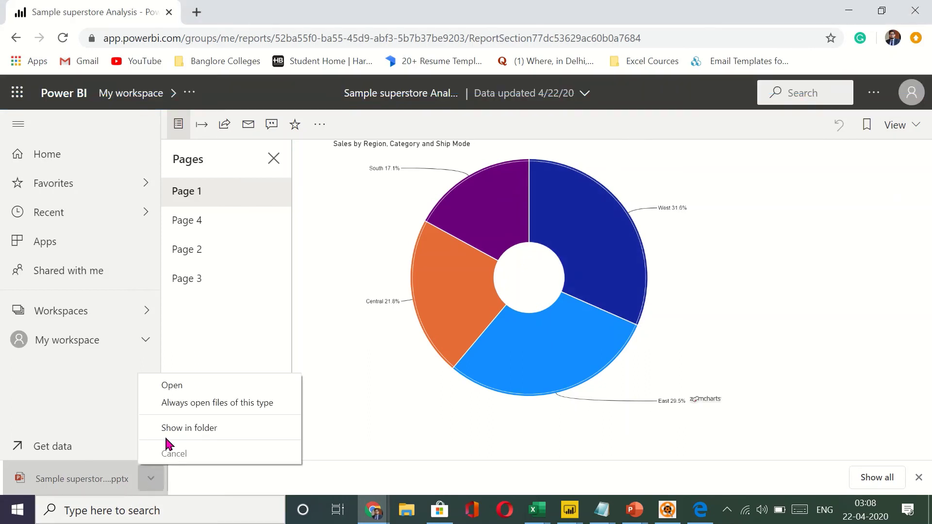
left_click(191, 426)
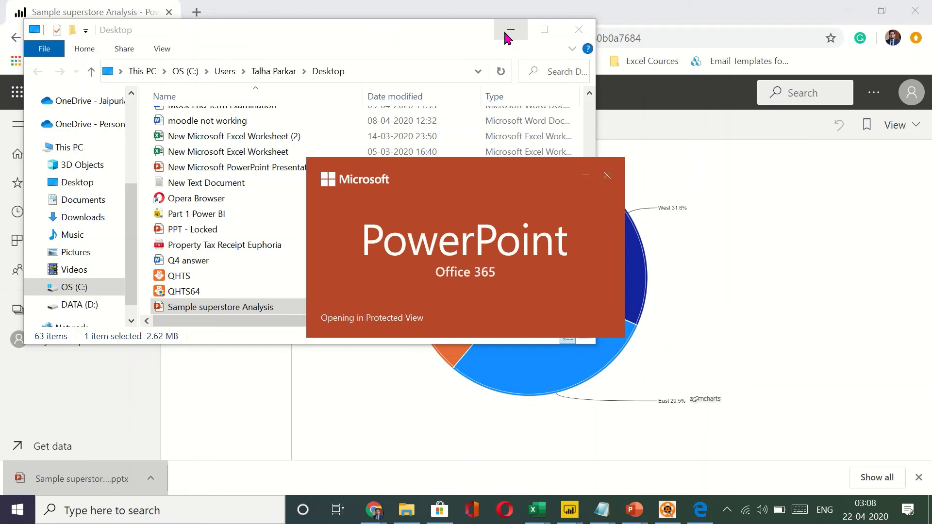
left_click(509, 31)
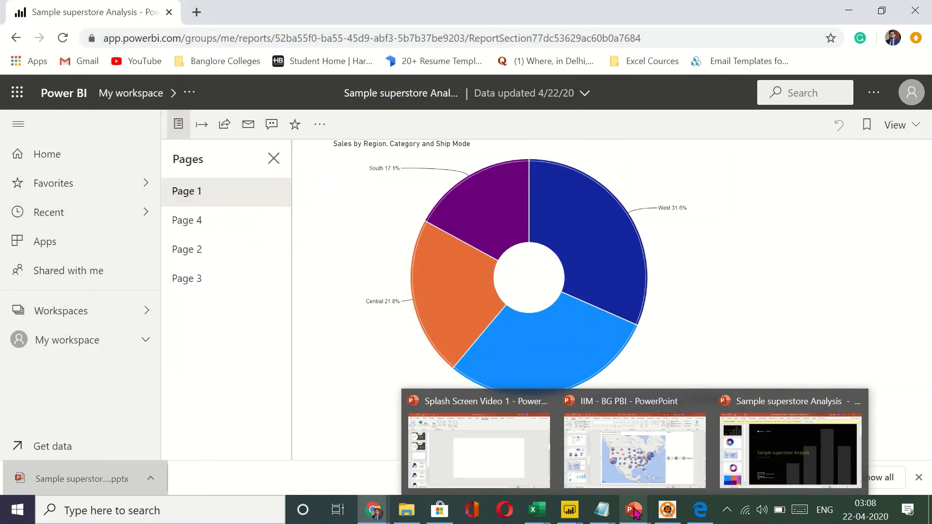
Step: Bring the Sample superstore Analysis deck forward and step through its report-page slides from slide 2
left_click(745, 440)
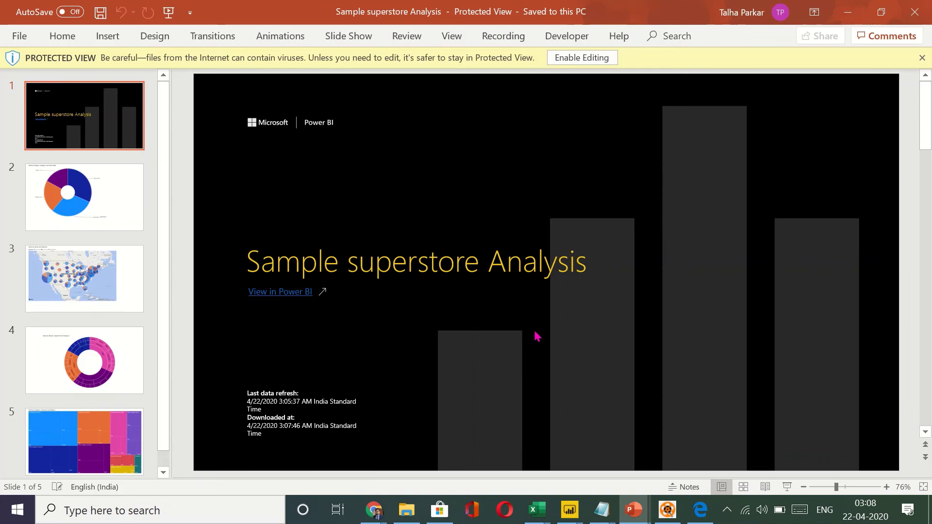
left_click(112, 202)
key("Down")
key("Down")
key("Down")
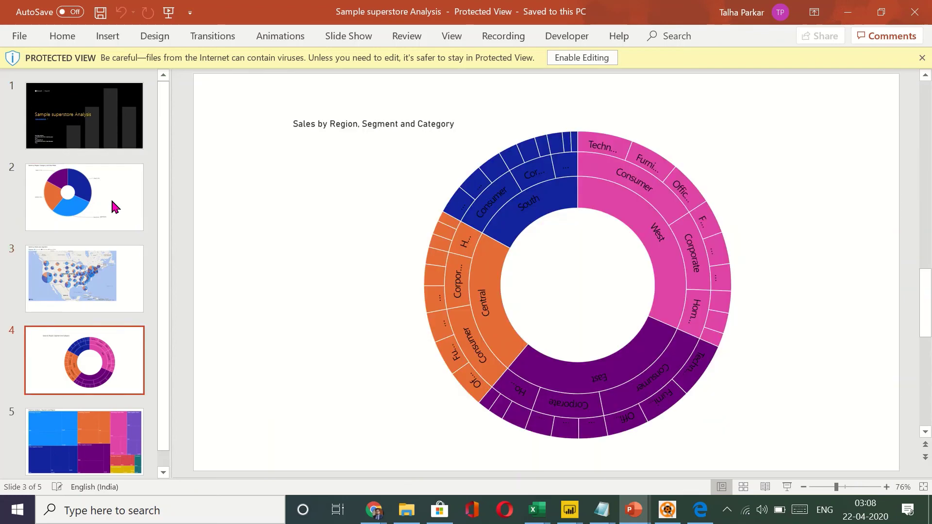
key("Up")
left_click(599, 318)
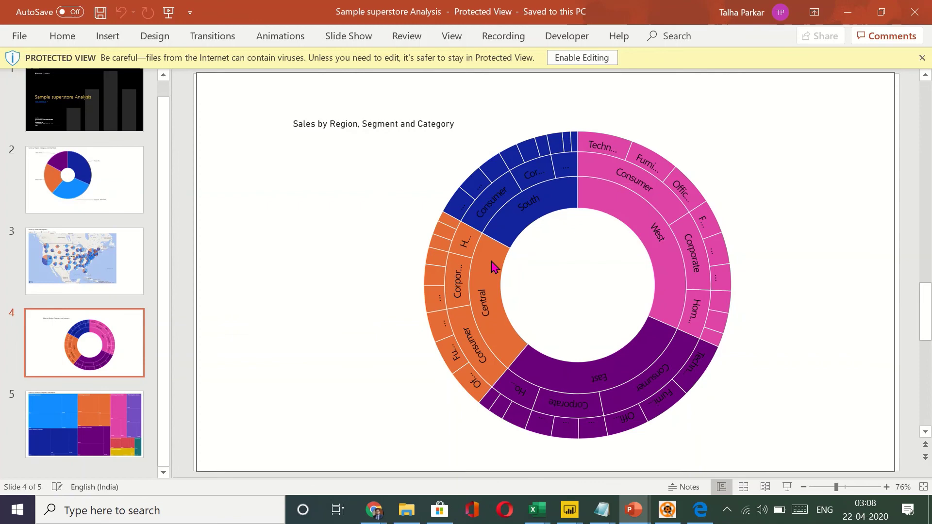
Step: Scroll to the slide 4 sunburst chart, check its picture options, and enable editing of the protected deck
scroll(516, 239, "down", 1)
right_click(514, 131)
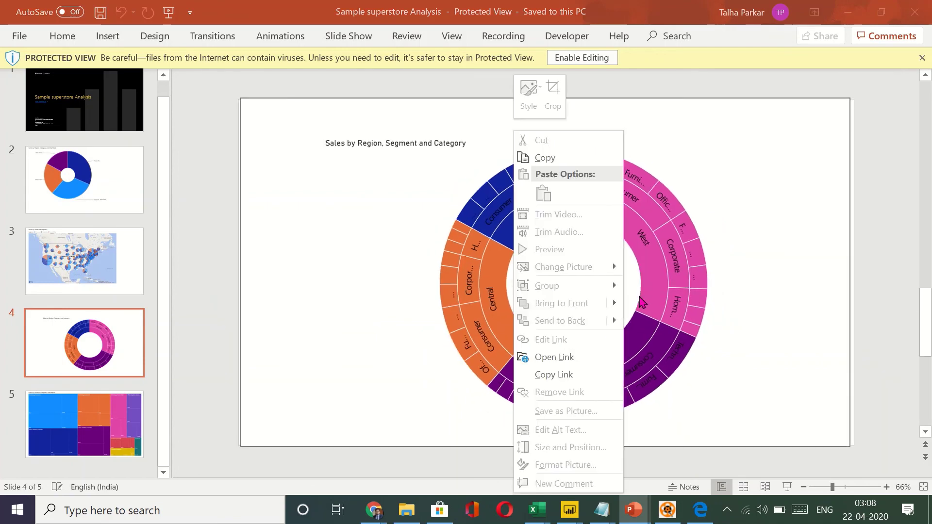
left_click(791, 342)
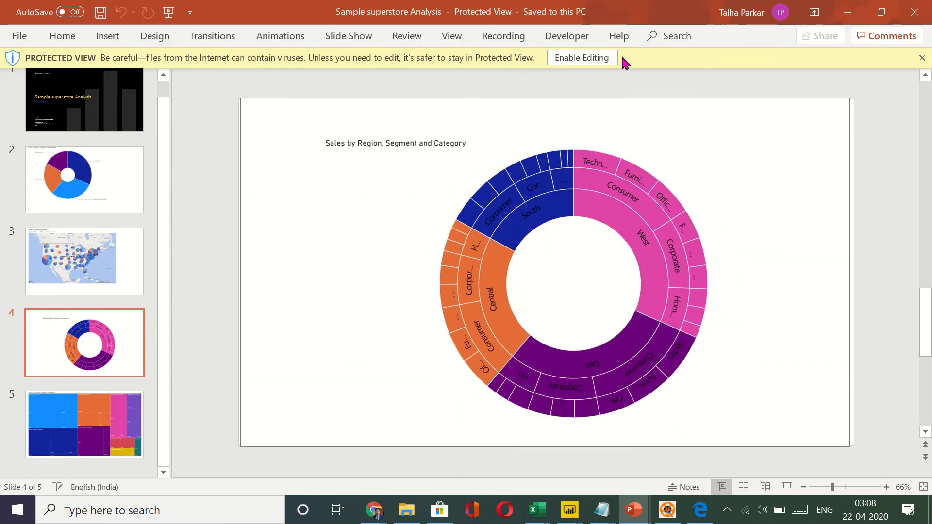
left_click(582, 57)
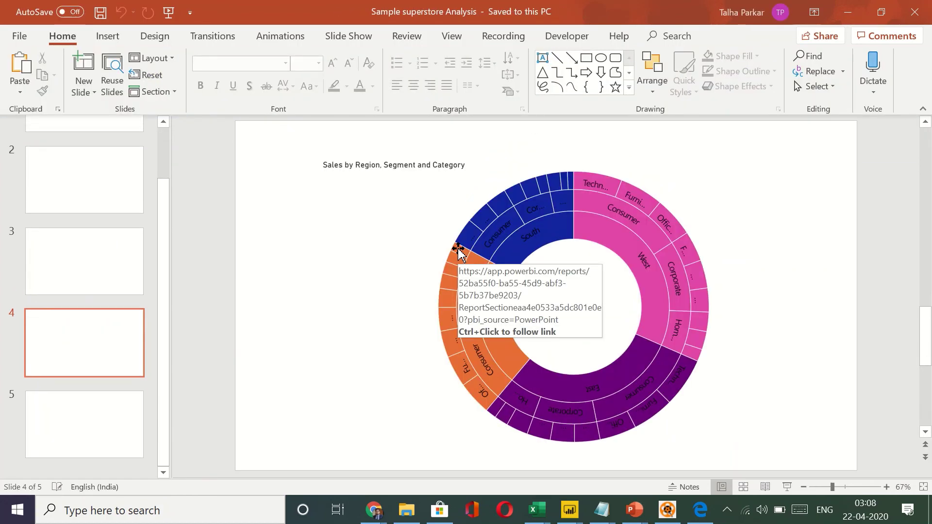
Step: Try Save as Picture on the sunburst chart, cancel it, and view the picture's Power BI link tooltip
right_click(460, 254)
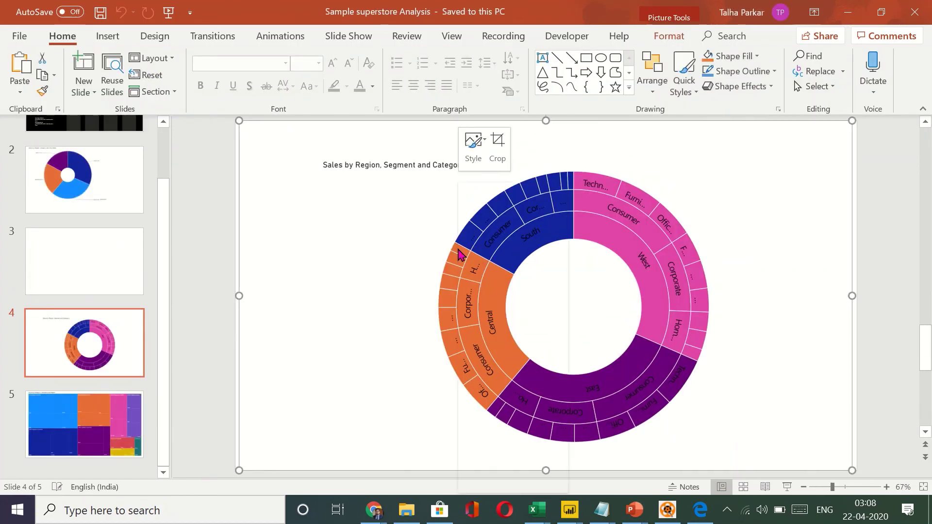
left_click(509, 411)
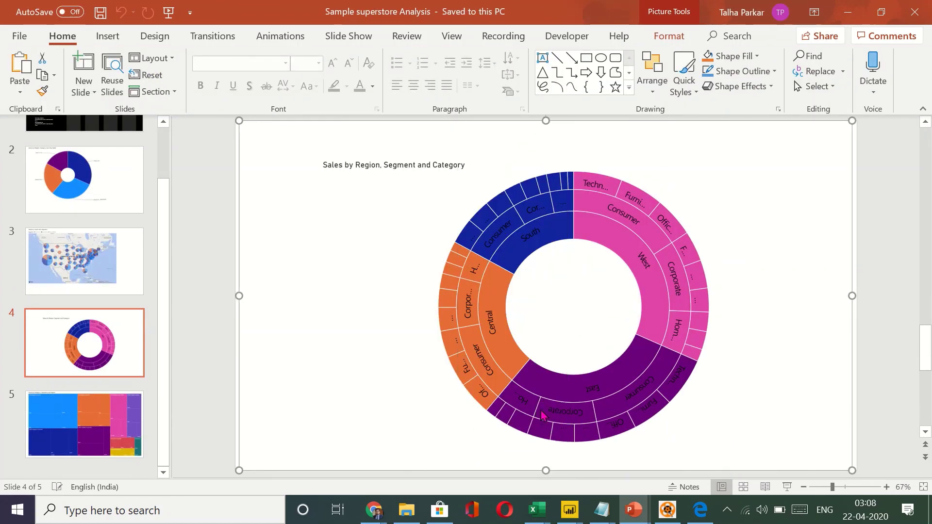
left_click(408, 330)
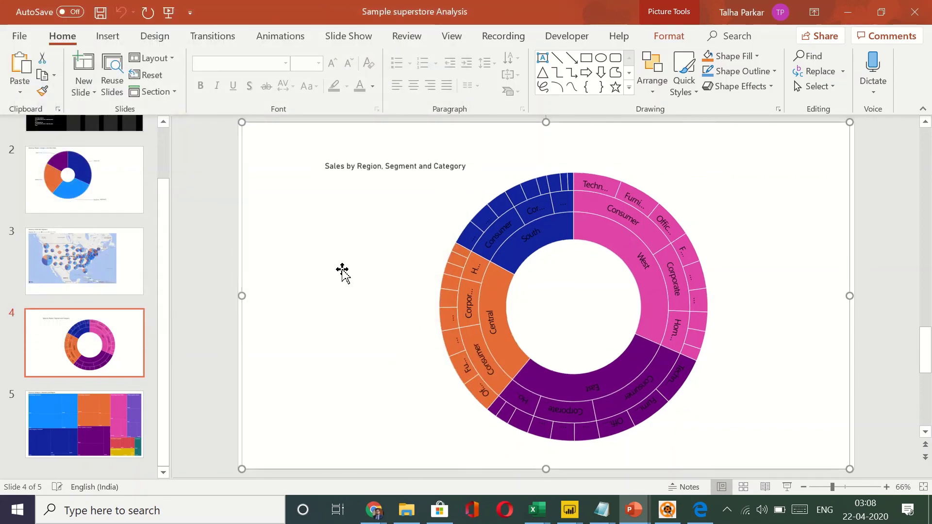
scroll(294, 297, "down", 4)
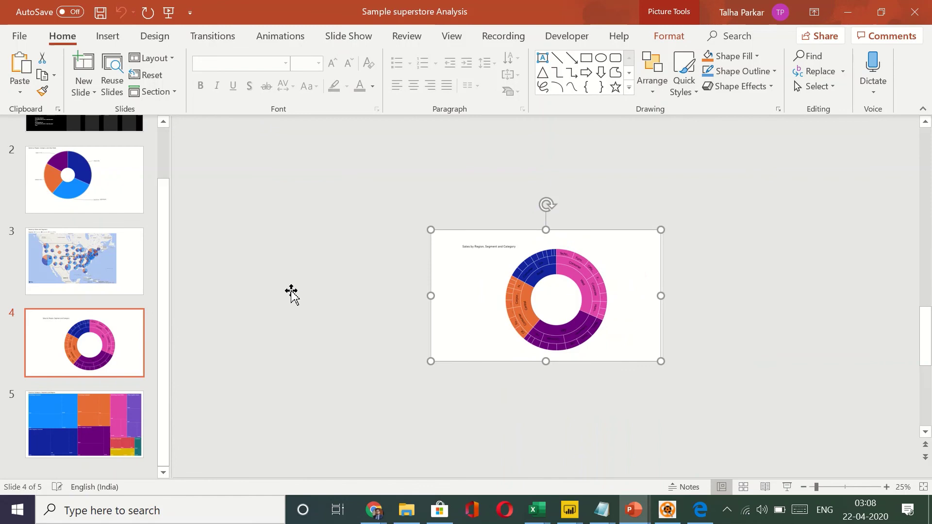
scroll(295, 297, "up", 3)
mouse_move(427, 342)
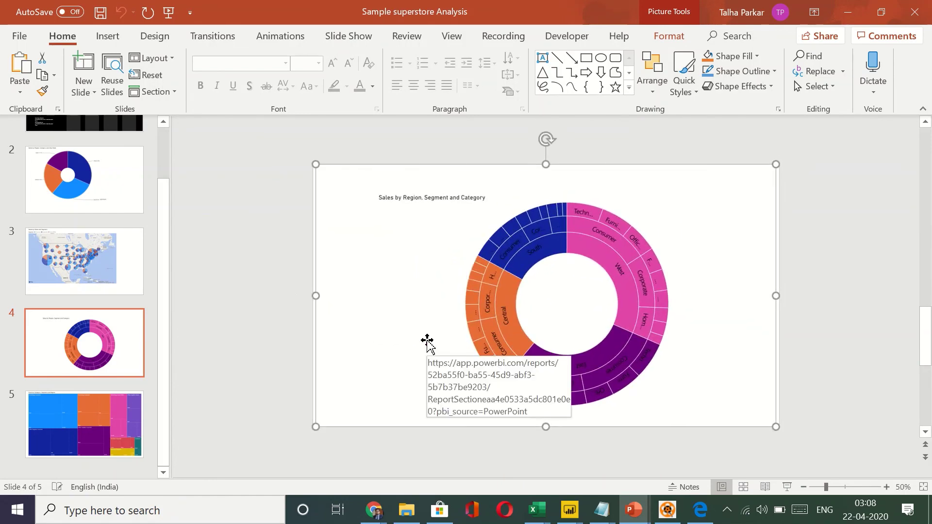